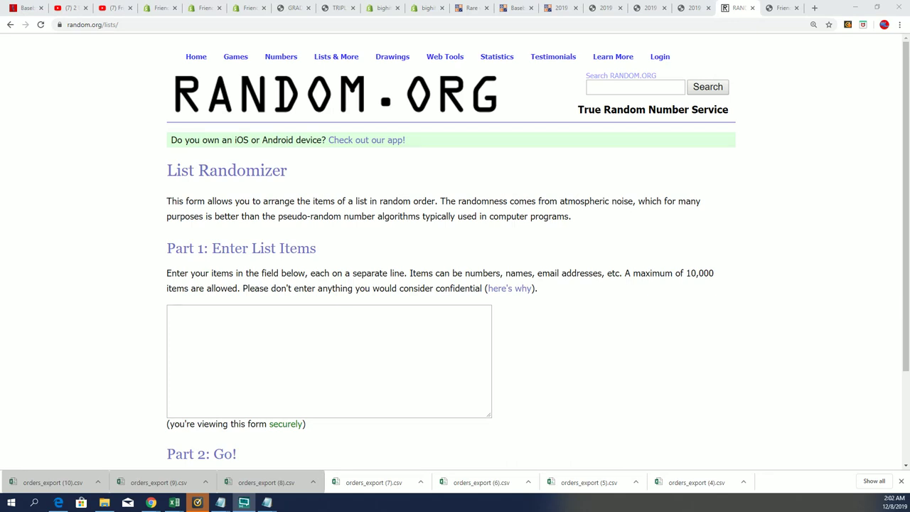
# Copy the JORDAN QUEST ticket numbers from Notepad for the RANDOM.ORG list entry box.
pyautogui.click(220, 503)
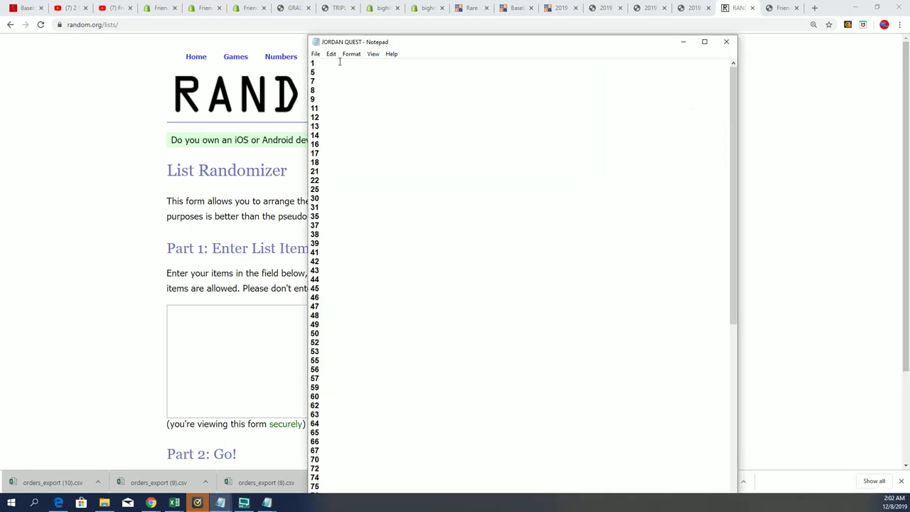
pyautogui.moveTo(312, 63); pyautogui.dragTo(317, 490)
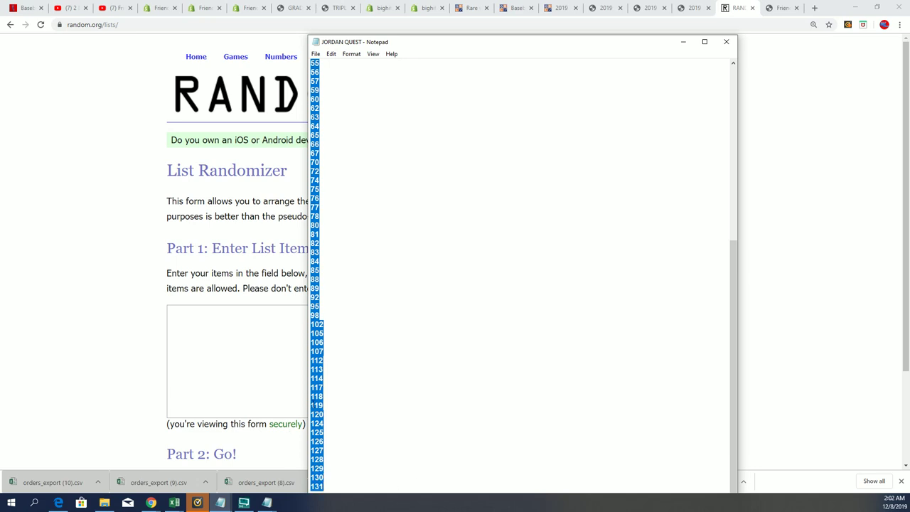
pyautogui.rightClick(315, 404)
pyautogui.click(355, 286)
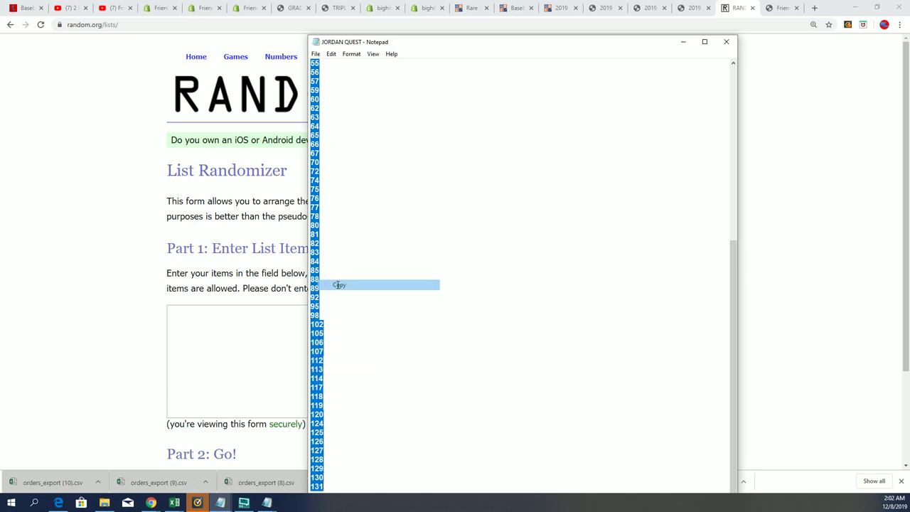
pyautogui.rightClick(237, 308)
# Paste the ticket numbers into the List Randomizer and shuffle them twice.
pyautogui.click(256, 372)
pyautogui.scroll(-2, 248, 436)
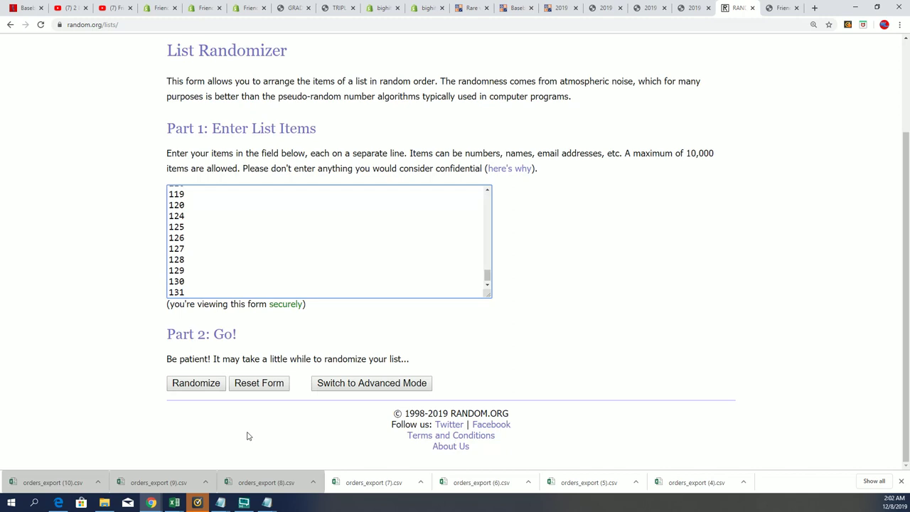
pyautogui.click(196, 383)
pyautogui.scroll(-5, 161, 372)
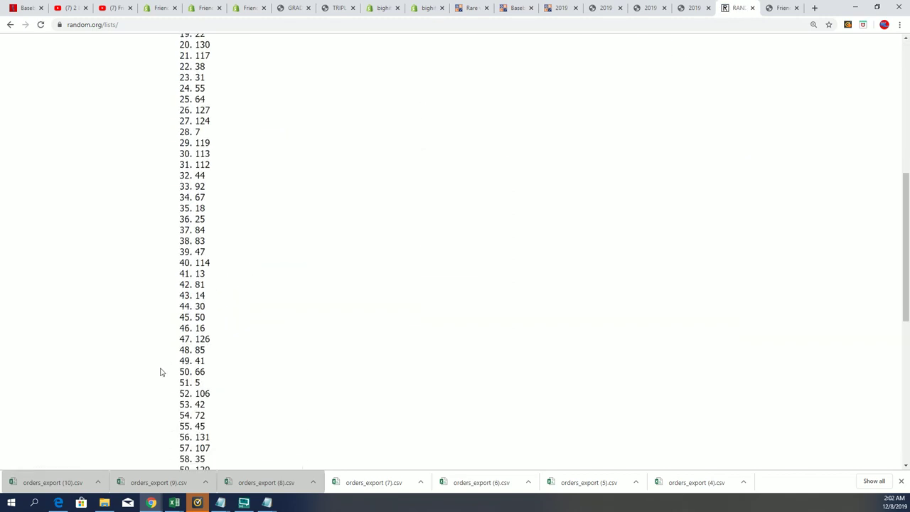
pyautogui.scroll(-5, 161, 372)
pyautogui.click(185, 384)
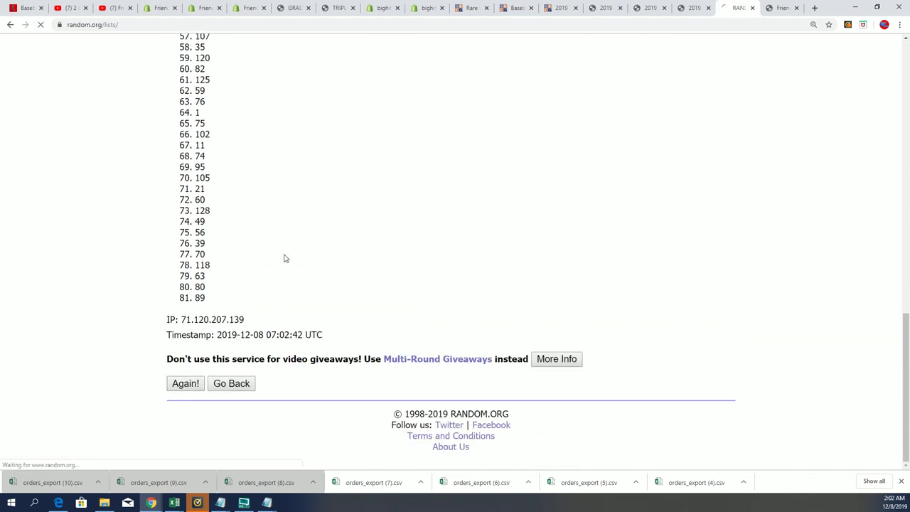
# Reshuffle the 81 tickets until 98 comes first, and highlight the winning 98.
pyautogui.scroll(-10, 155, 396)
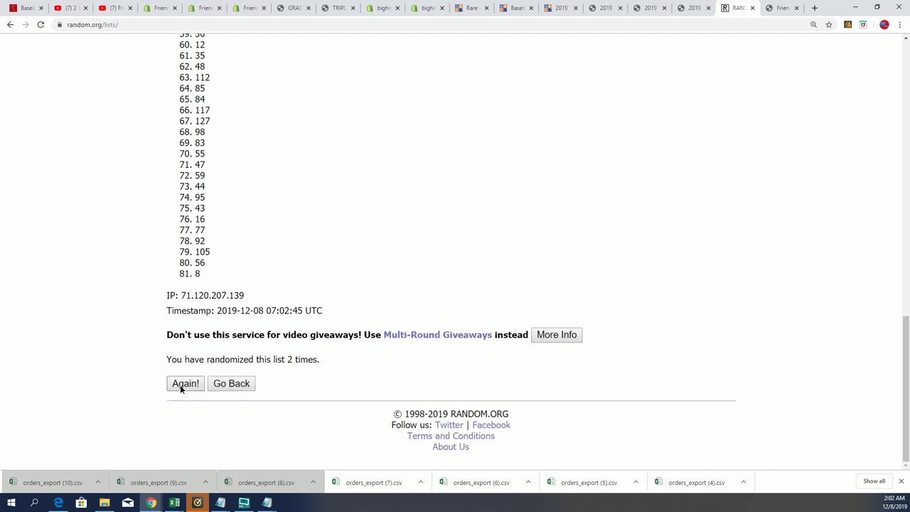
pyautogui.click(180, 385)
pyautogui.scroll(-10, 163, 360)
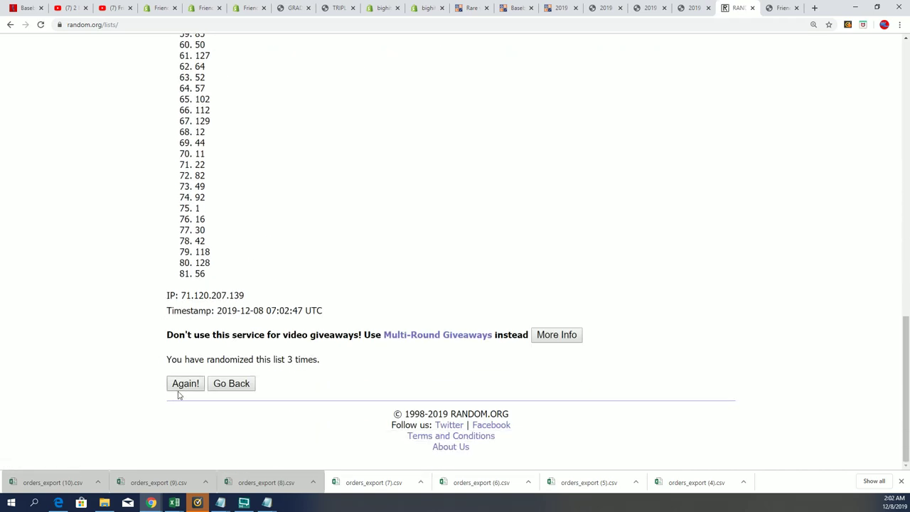
pyautogui.click(179, 388)
pyautogui.scroll(-10, 171, 398)
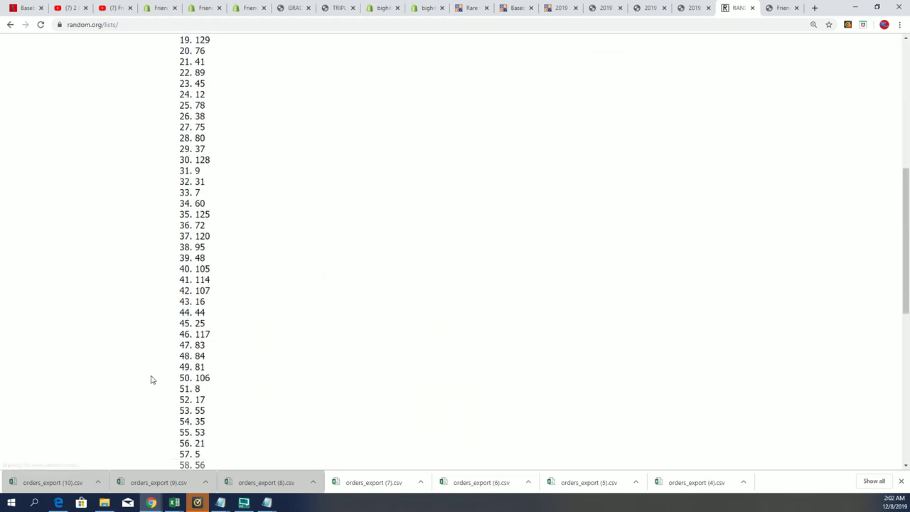
pyautogui.scroll(-5, 151, 379)
pyautogui.click(178, 384)
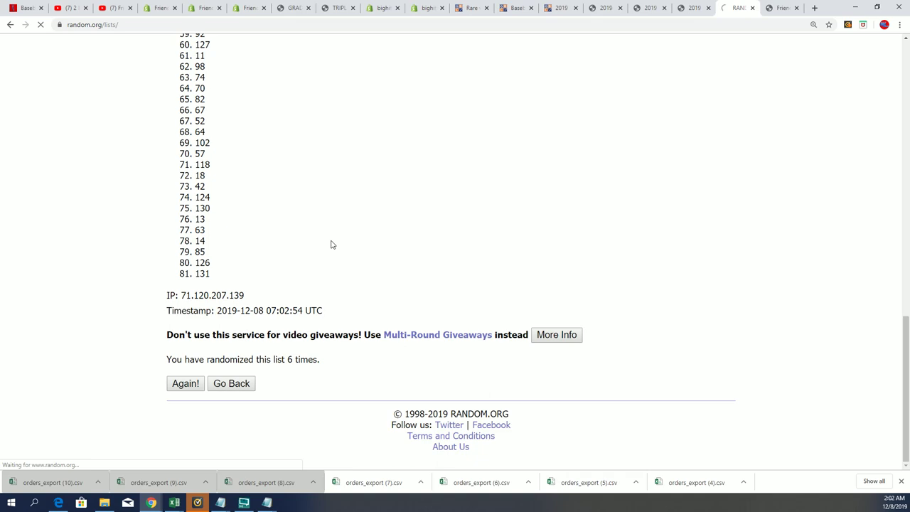
pyautogui.moveTo(171, 234); pyautogui.dragTo(172, 219)
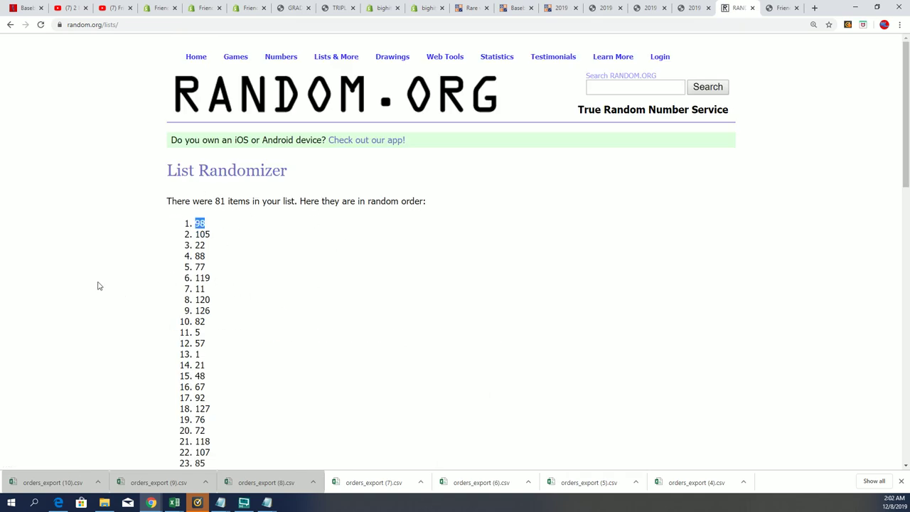
pyautogui.scroll(-11, 332, 315)
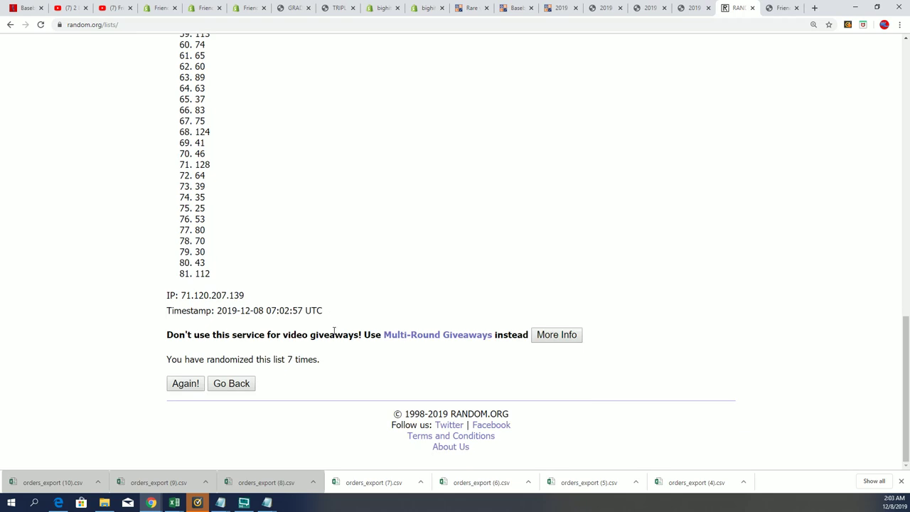
pyautogui.scroll(8, 338, 327)
pyautogui.scroll(3, 338, 326)
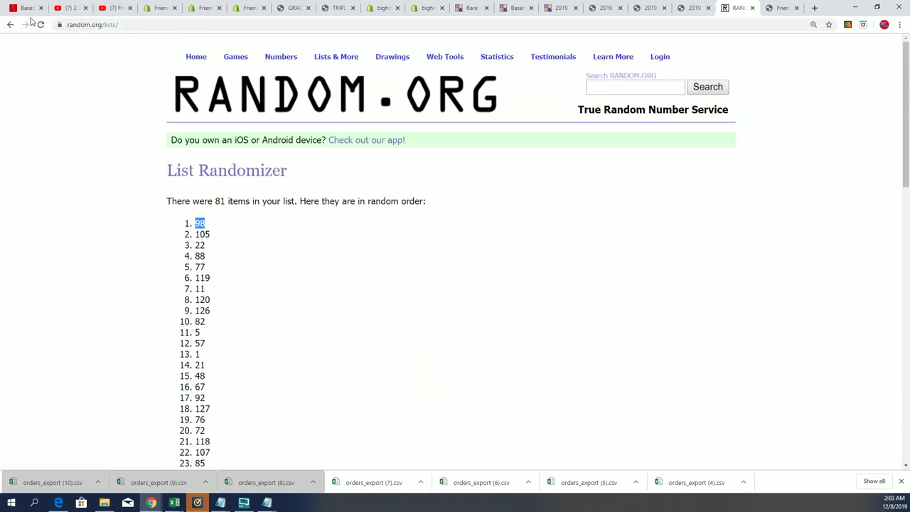
pyautogui.moveTo(642, 65)
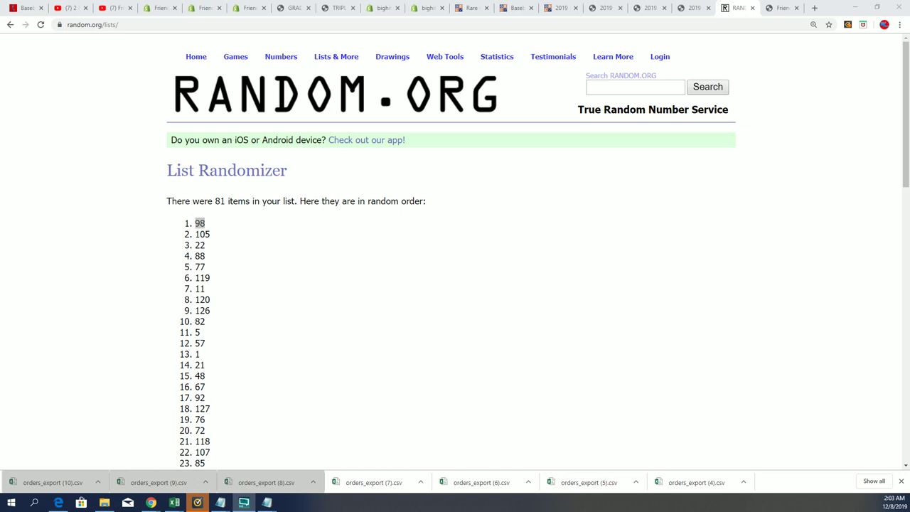
# Delete ticket 98 from the JORDAN QUEST list in Notepad and save the file.
pyautogui.hotkey('alt', 'Tab')
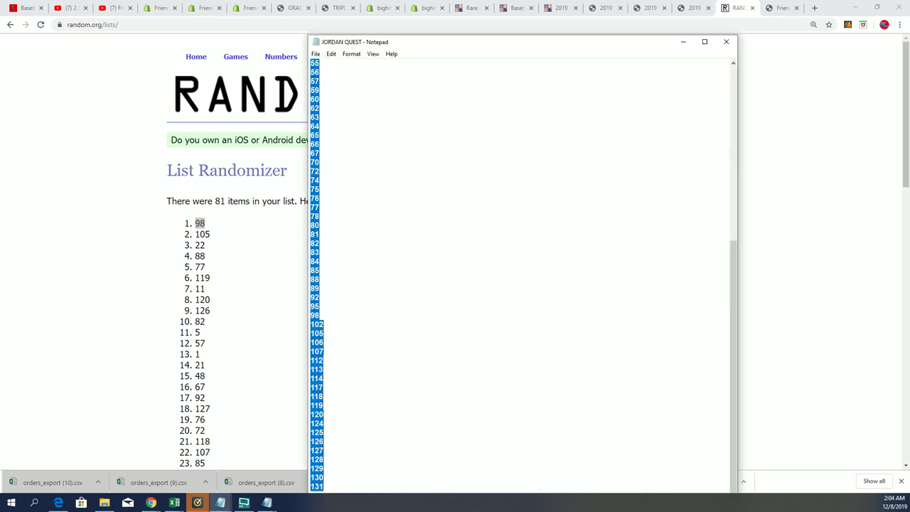
pyautogui.click(328, 302)
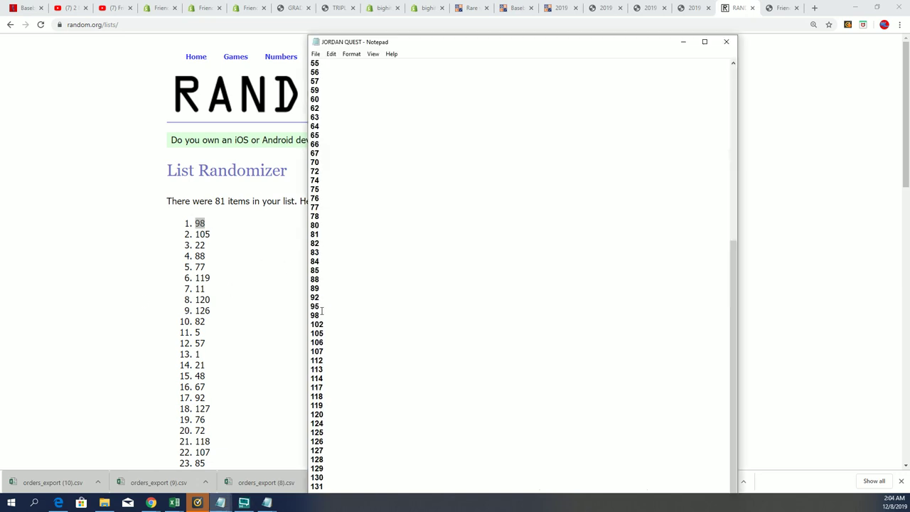
pyautogui.press('BackSpace')
pyautogui.press('BackSpace')
pyautogui.click(316, 53)
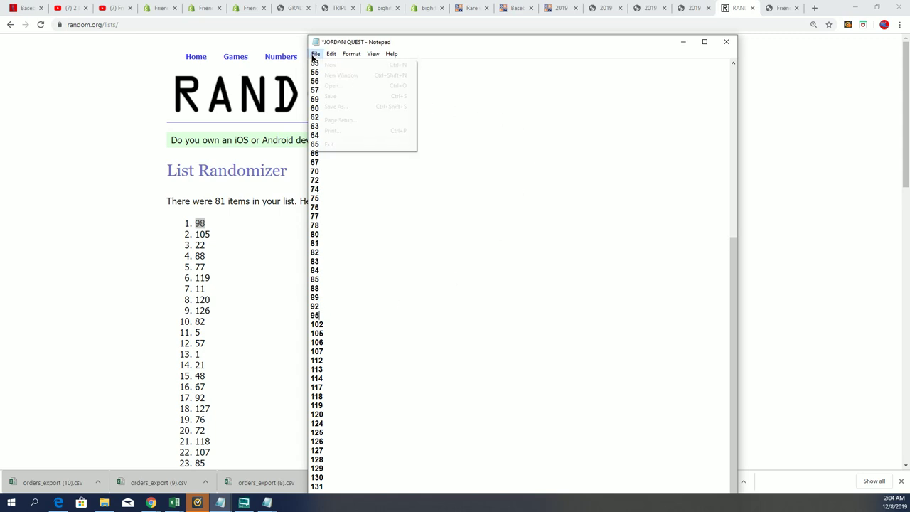
pyautogui.click(329, 94)
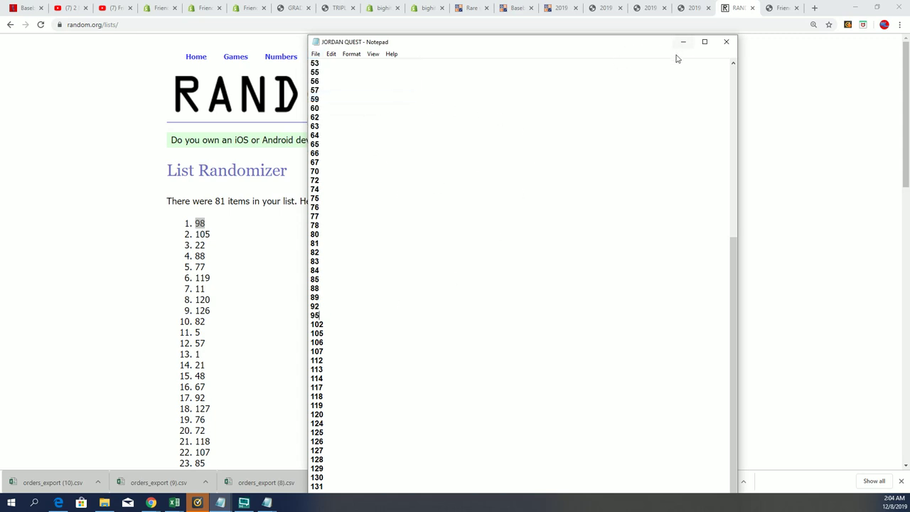
# Copy the 19 owner names from Notepad into a fresh List Randomizer form.
pyautogui.click(768, 80)
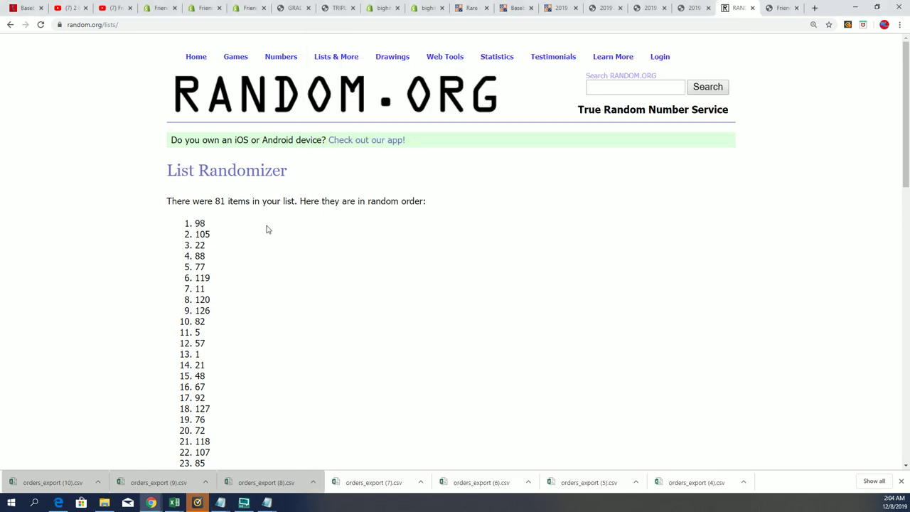
pyautogui.moveTo(336, 57)
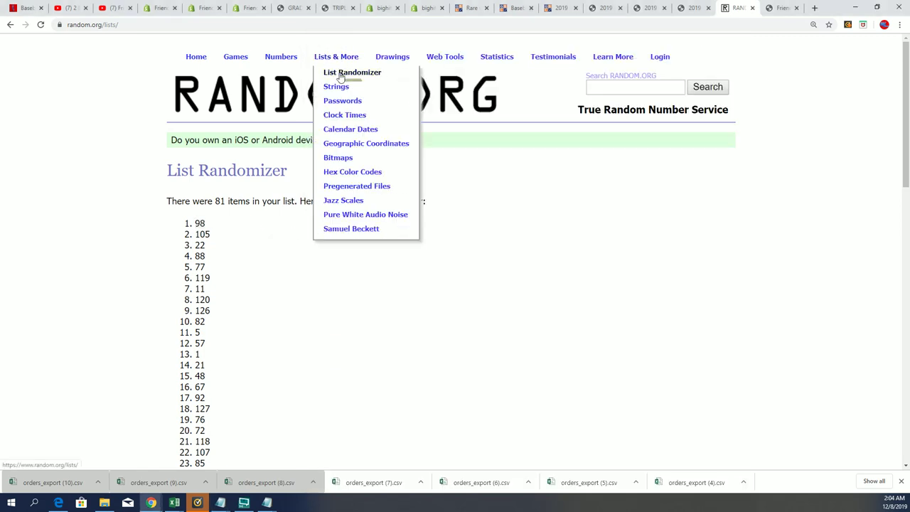
pyautogui.click(340, 74)
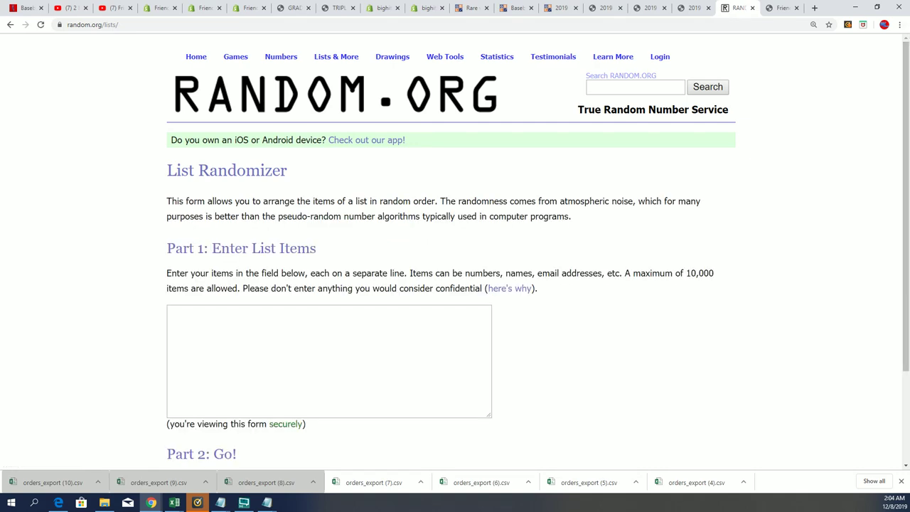
pyautogui.hotkey('alt', 'Tab')
pyautogui.moveTo(436, 70); pyautogui.dragTo(434, 36)
pyautogui.moveTo(359, 243)
pyautogui.mouseDown()
pyautogui.moveTo(354, 116)
pyautogui.moveTo(311, 80)
pyautogui.mouseUp()
pyautogui.rightClick(324, 93)
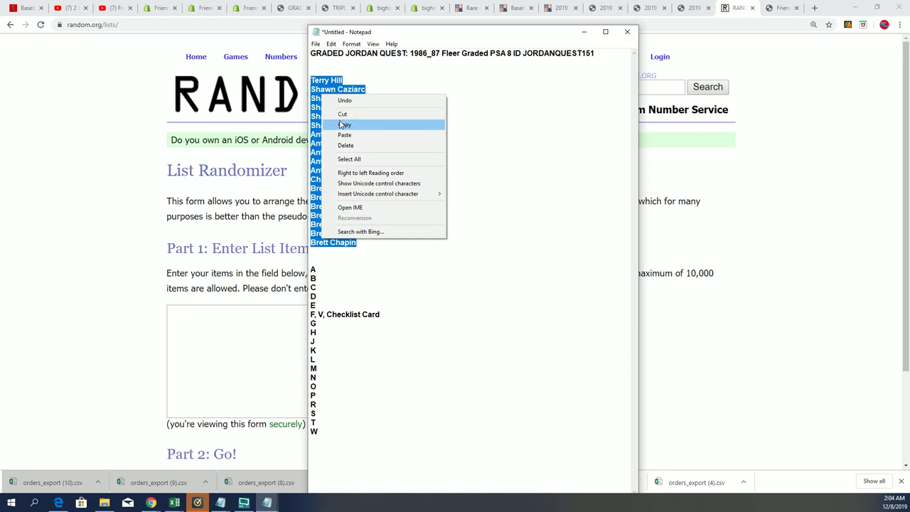
pyautogui.click(341, 124)
pyautogui.click(168, 325)
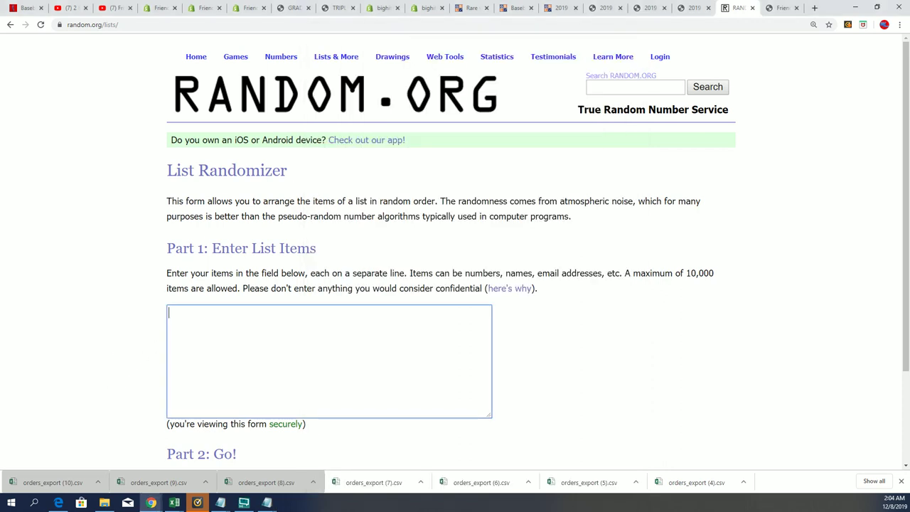
pyautogui.rightClick(173, 313)
pyautogui.click(205, 386)
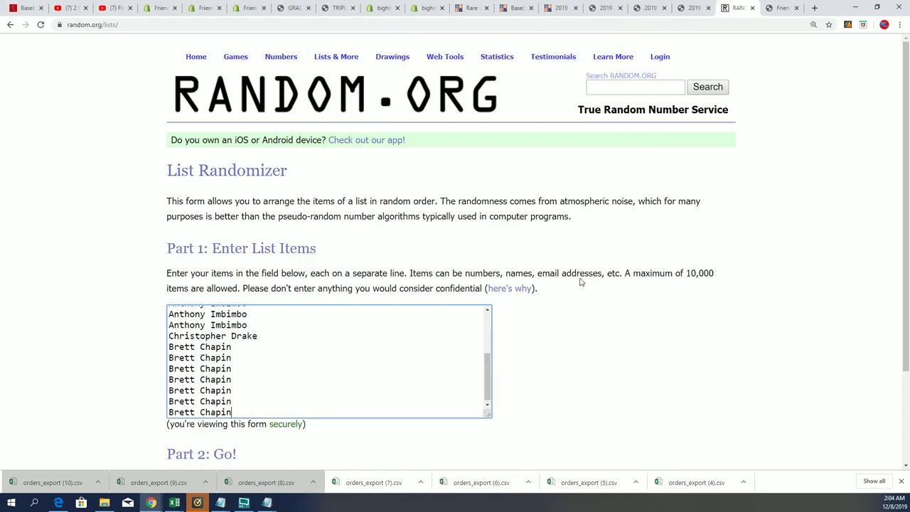
# Randomize the owner names repeatedly and select all 19 in the final order.
pyautogui.scroll(-2, 514, 310)
pyautogui.click(188, 387)
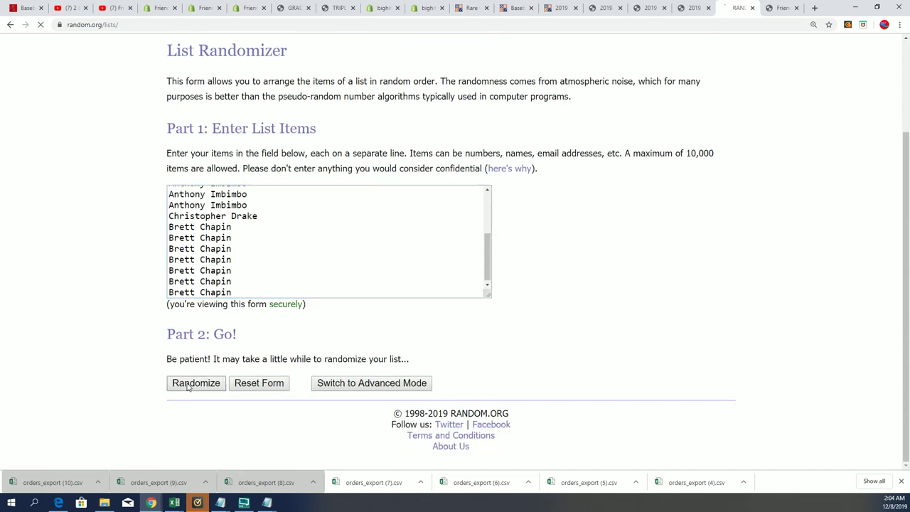
pyautogui.scroll(-2, 505, 277)
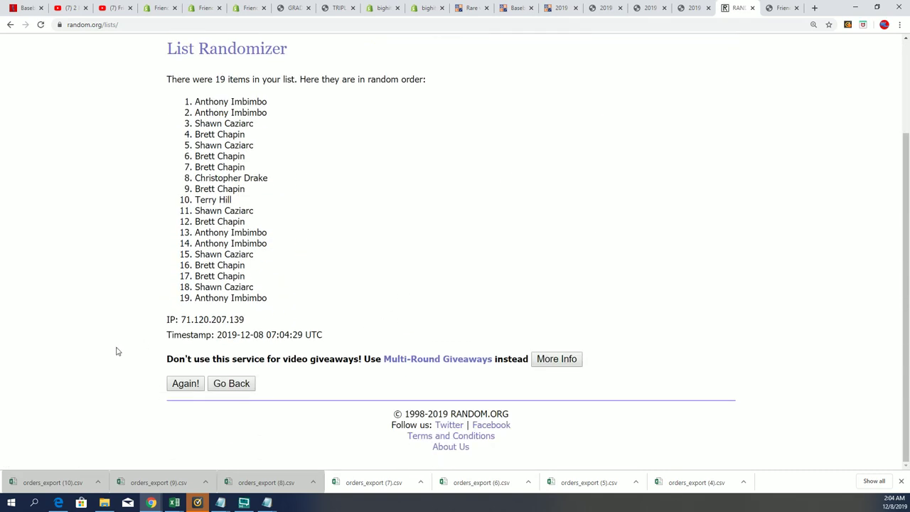
pyautogui.click(183, 386)
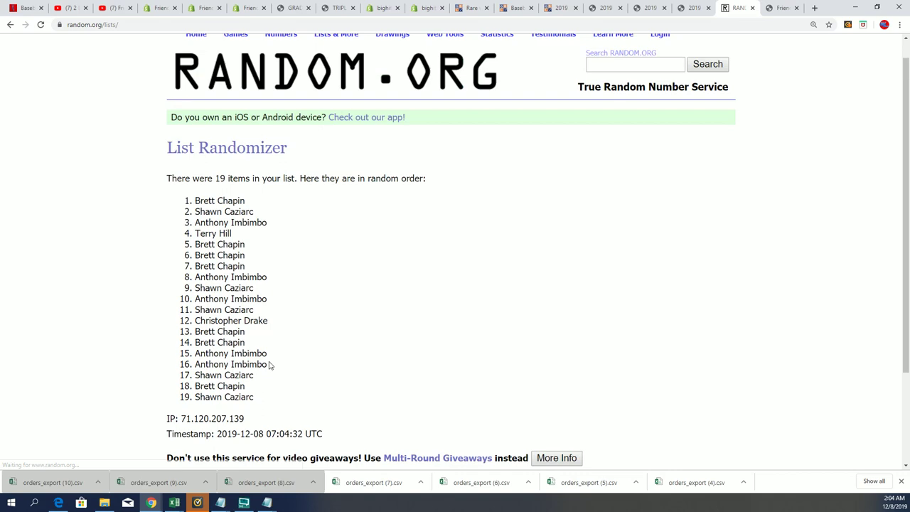
pyautogui.scroll(-2, 401, 240)
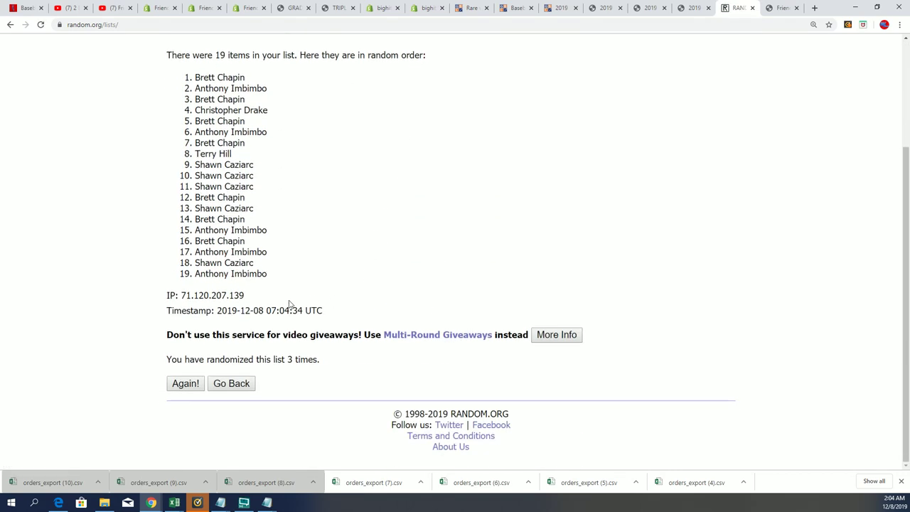
pyautogui.click(187, 384)
pyautogui.scroll(-2, 378, 219)
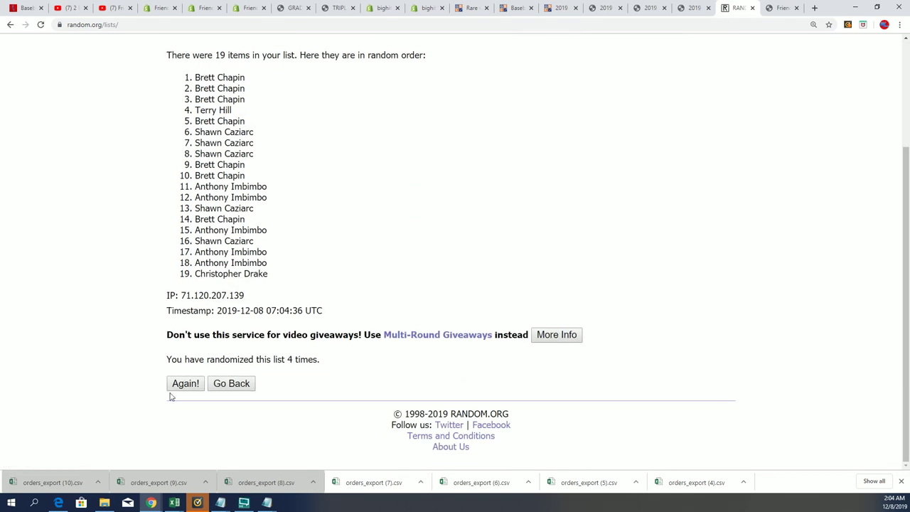
pyautogui.click(172, 390)
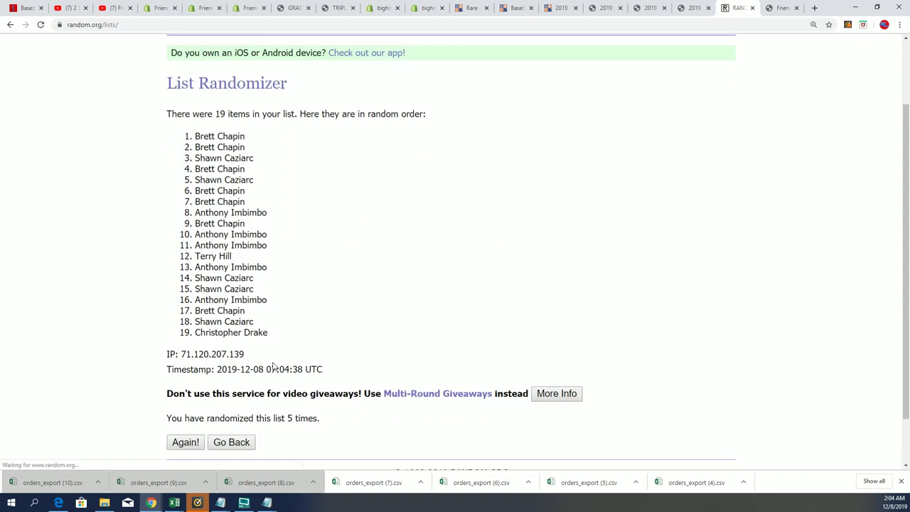
pyautogui.scroll(-2, 334, 278)
pyautogui.click(179, 382)
pyautogui.scroll(-2, 368, 278)
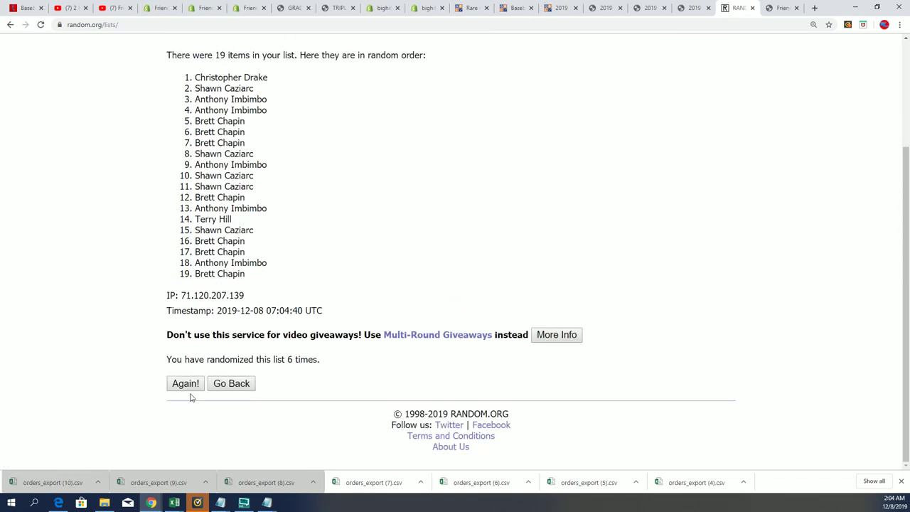
pyautogui.click(183, 384)
pyautogui.scroll(-2, 204, 80)
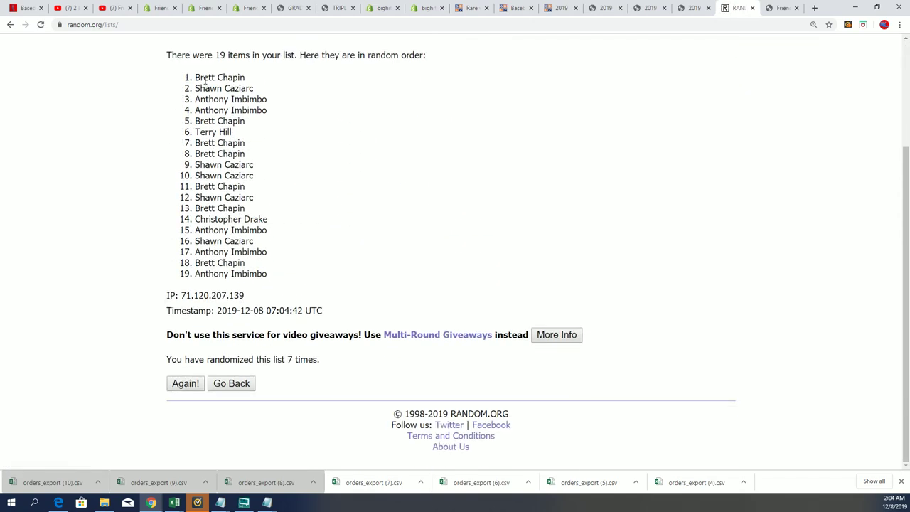
pyautogui.moveTo(192, 71)
pyautogui.mouseDown()
pyautogui.moveTo(276, 254)
pyautogui.moveTo(272, 271)
pyautogui.mouseUp()
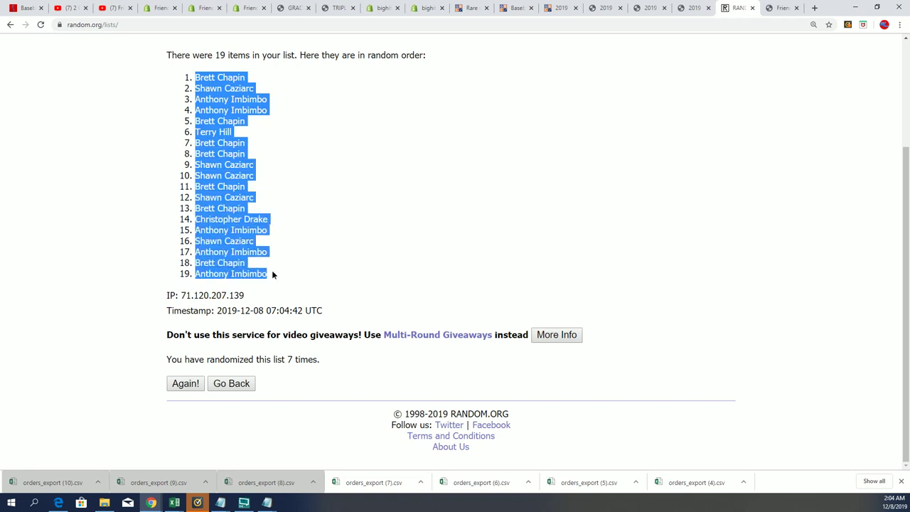
# Copy the randomized owner names and paste them into A2 with destination formatting.
pyautogui.rightClick(235, 217)
pyautogui.click(243, 223)
pyautogui.hotkey('alt', 'Tab')
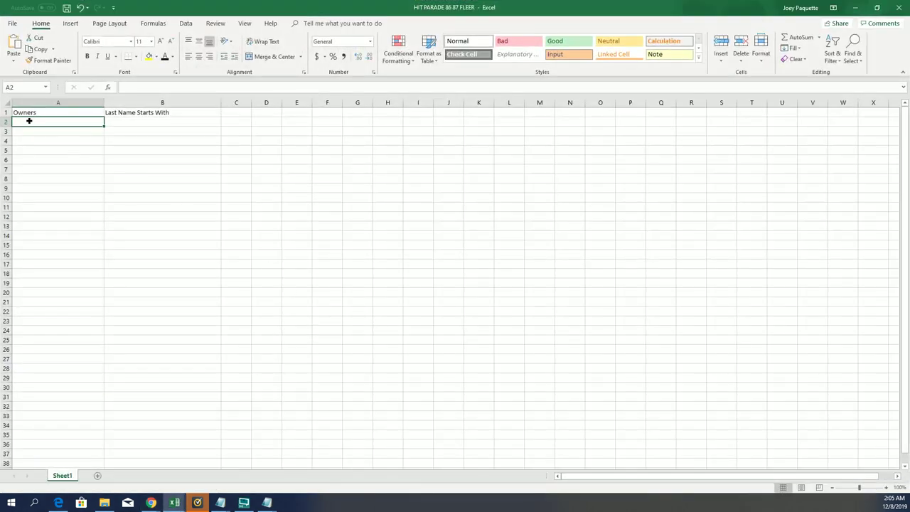
pyautogui.rightClick(29, 121)
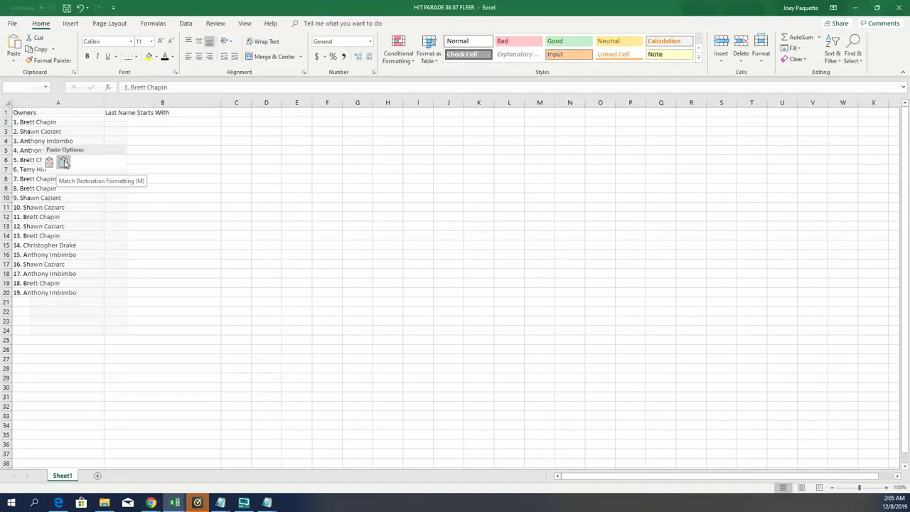
pyautogui.click(63, 162)
# Narrow column A to fit the names and zoom the sheet in, selecting B2.
pyautogui.click(86, 105)
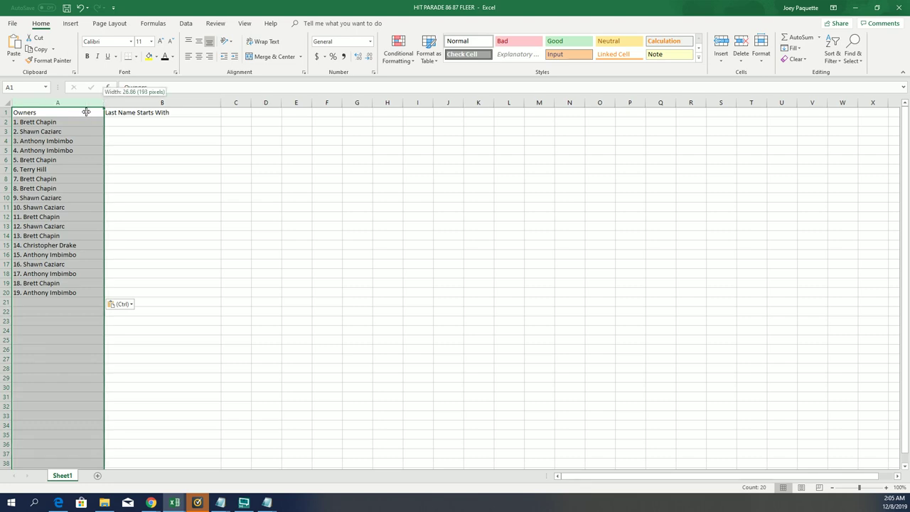
pyautogui.moveTo(86, 112); pyautogui.dragTo(83, 111)
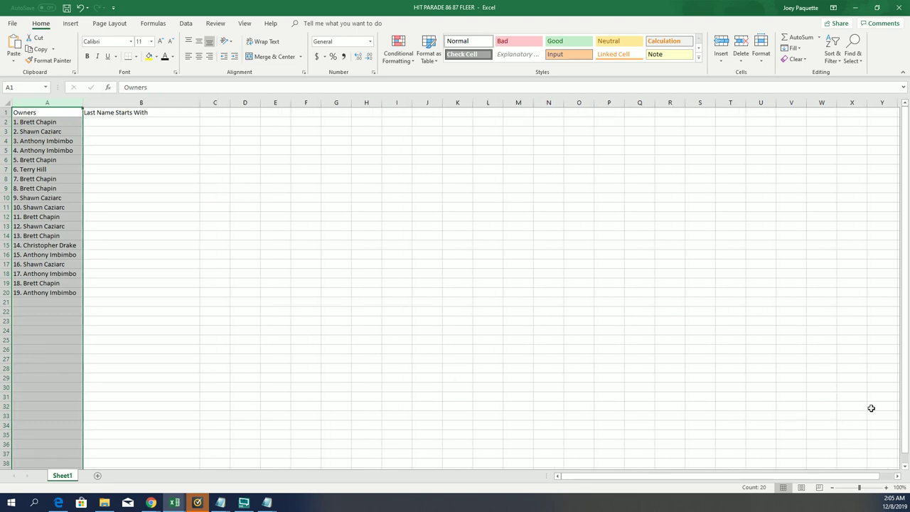
pyautogui.click(865, 487)
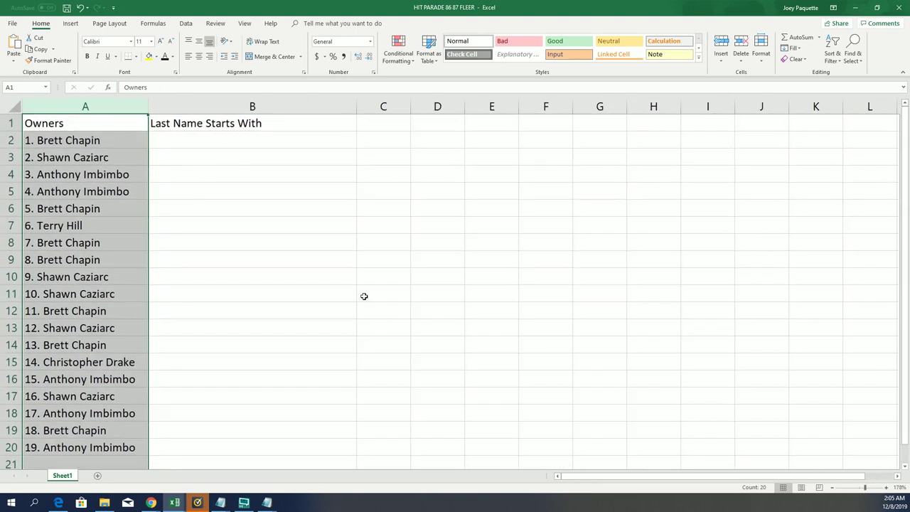
pyautogui.click(174, 145)
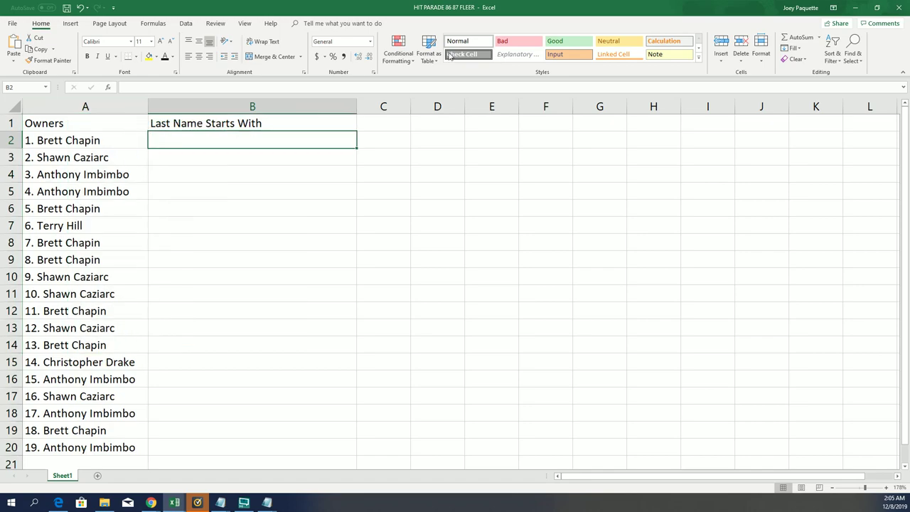
pyautogui.click(854, 7)
# Paste letters A through W from Notepad into a blank List Randomizer form.
pyautogui.scroll(2, 329, 97)
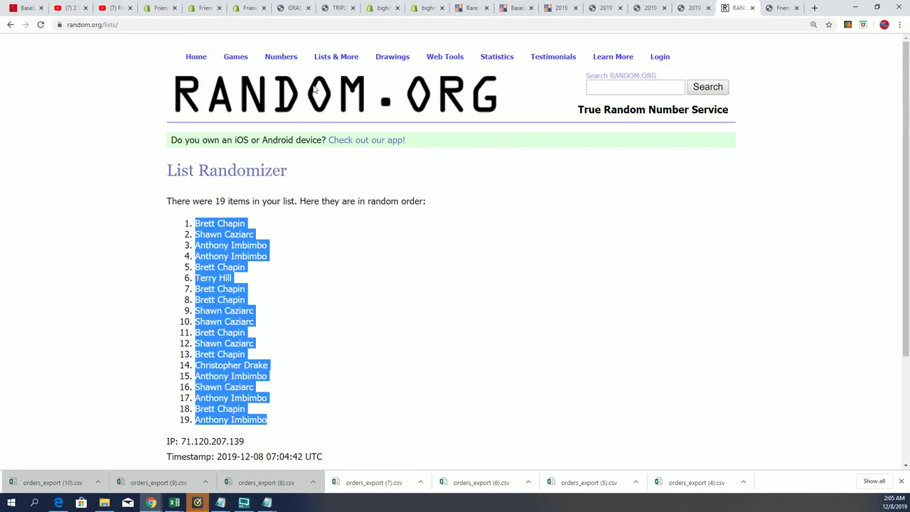
pyautogui.click(340, 77)
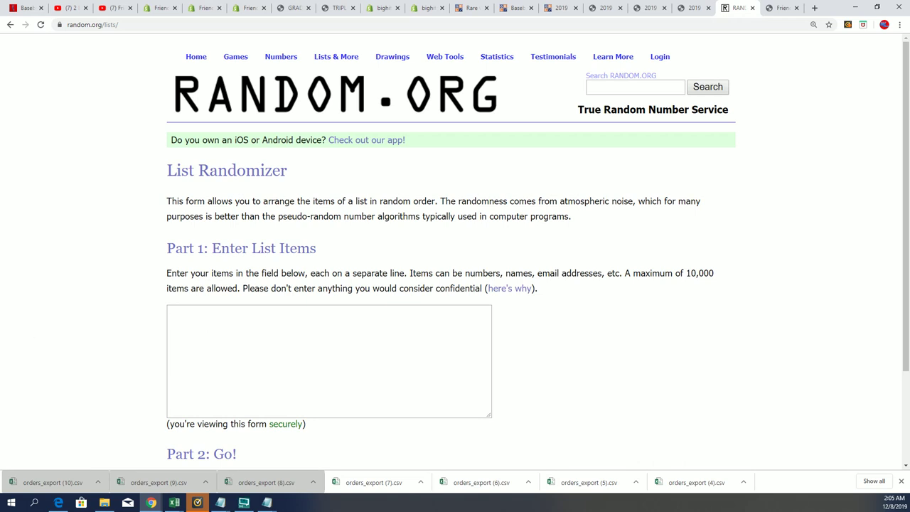
pyautogui.hotkey('alt', 'Tab')
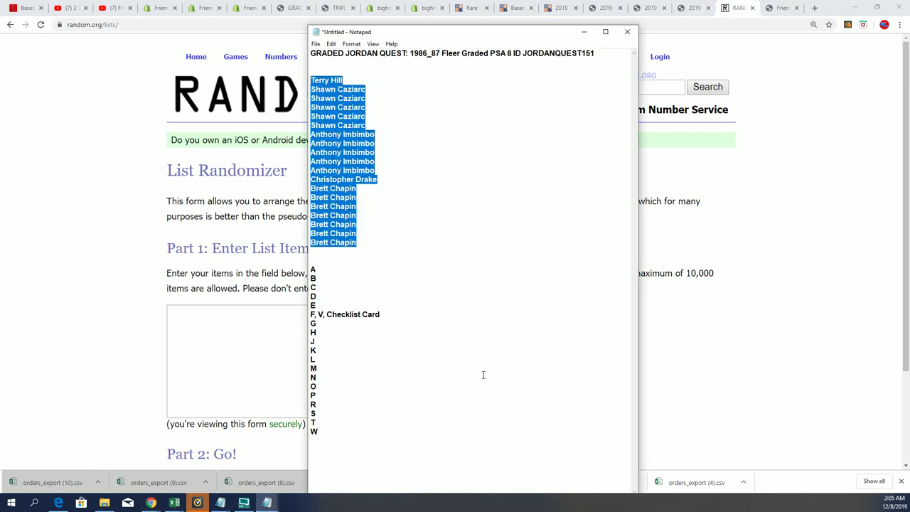
pyautogui.moveTo(318, 435); pyautogui.dragTo(311, 269)
pyautogui.rightClick(314, 267)
pyautogui.click(337, 302)
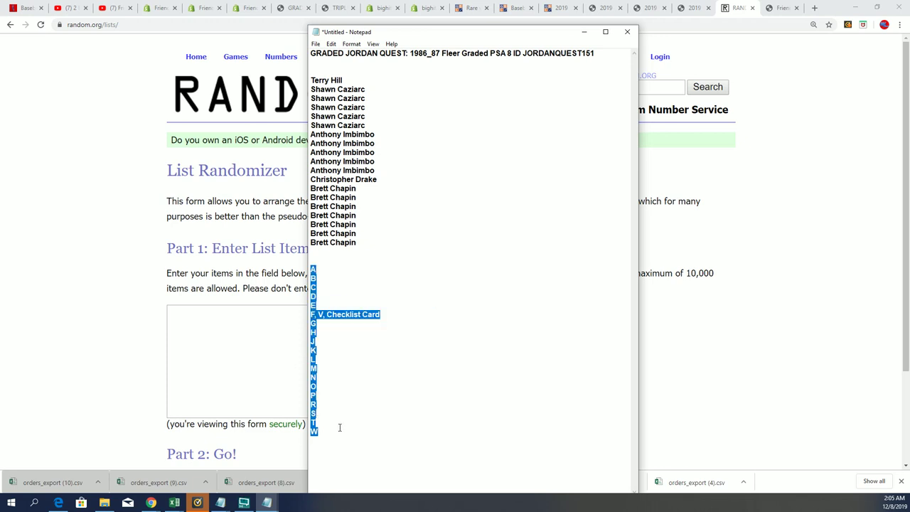
pyautogui.click(208, 343)
pyautogui.rightClick(173, 314)
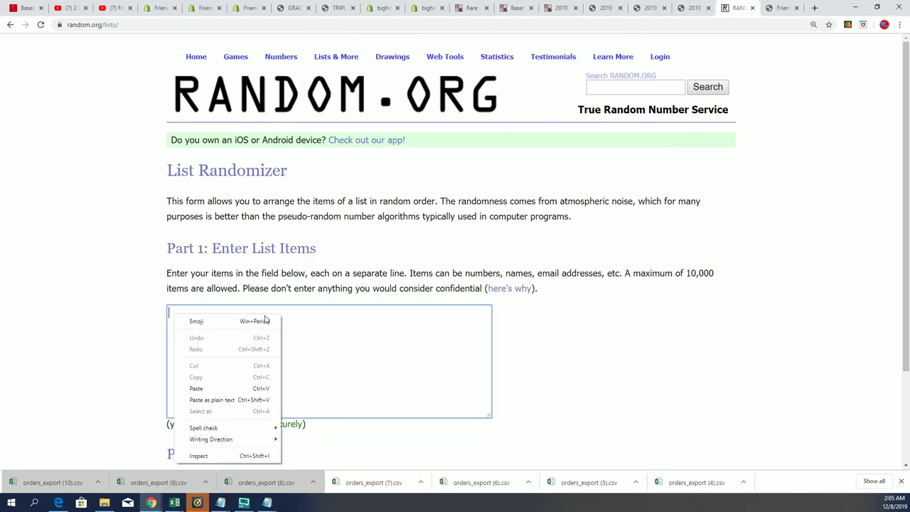
pyautogui.click(202, 386)
# Randomize the 19-letter list seven times until it starts H, A, R, N.
pyautogui.scroll(-2, 444, 315)
pyautogui.click(195, 383)
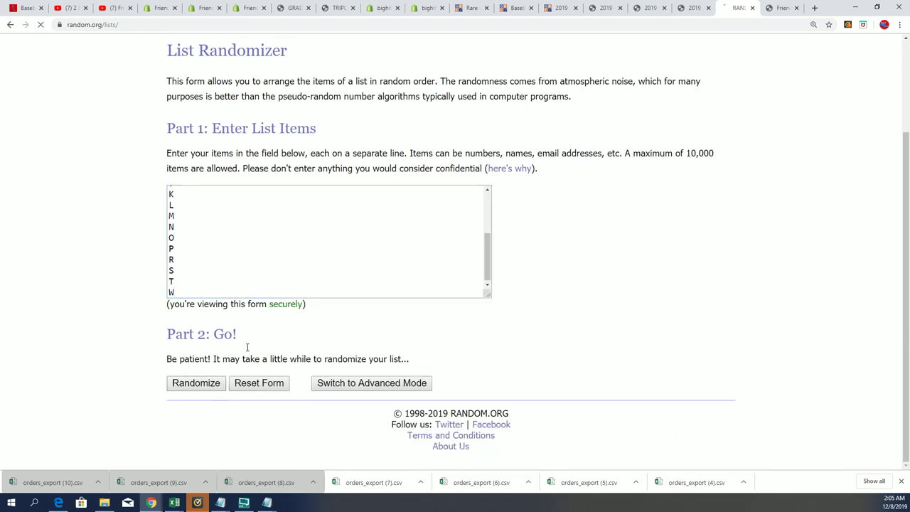
pyautogui.scroll(-2, 421, 289)
pyautogui.click(188, 386)
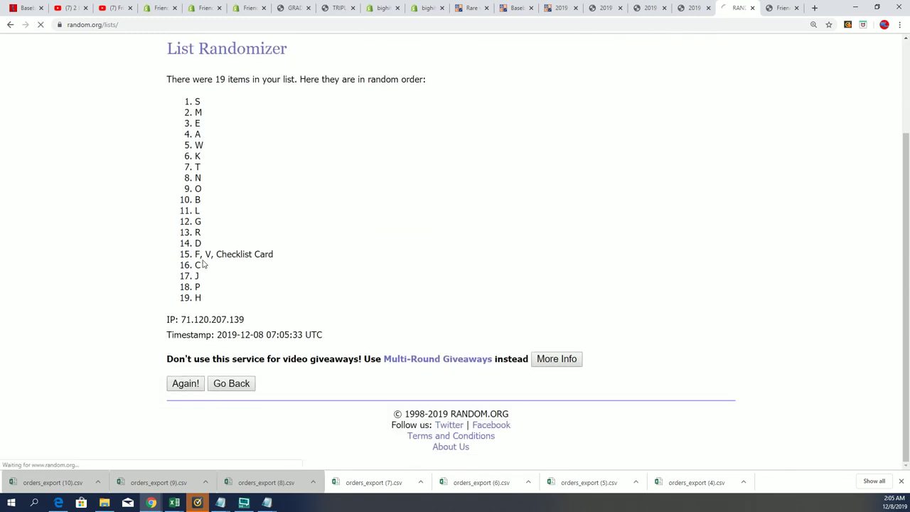
pyautogui.scroll(-1, 204, 389)
pyautogui.click(202, 384)
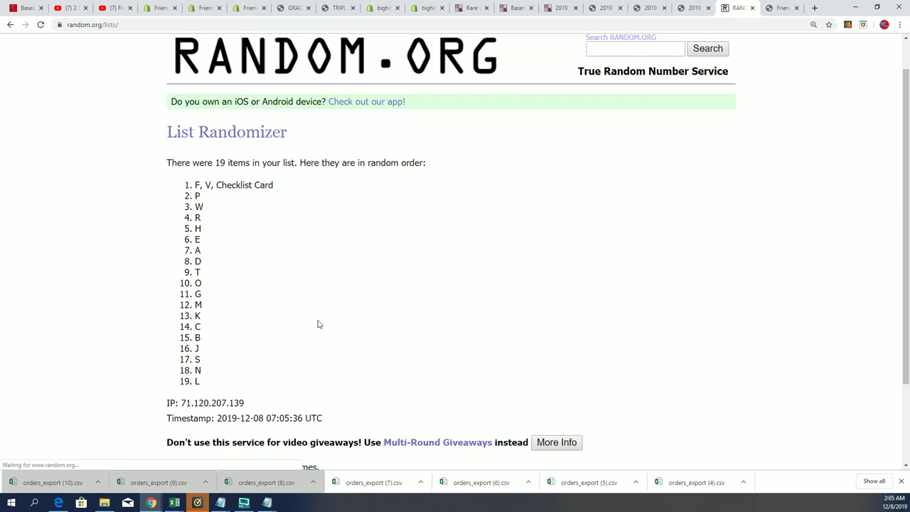
pyautogui.scroll(-2, 158, 394)
pyautogui.click(185, 384)
pyautogui.scroll(-2, 284, 276)
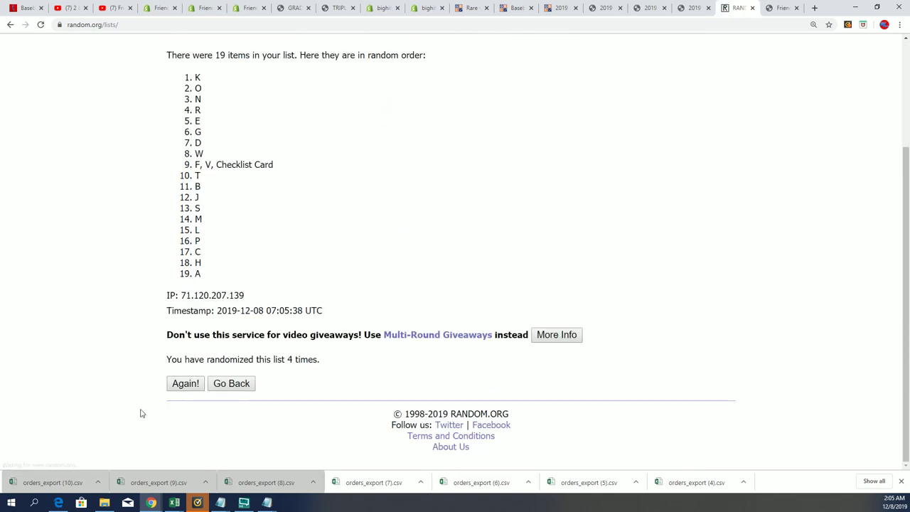
pyautogui.click(181, 385)
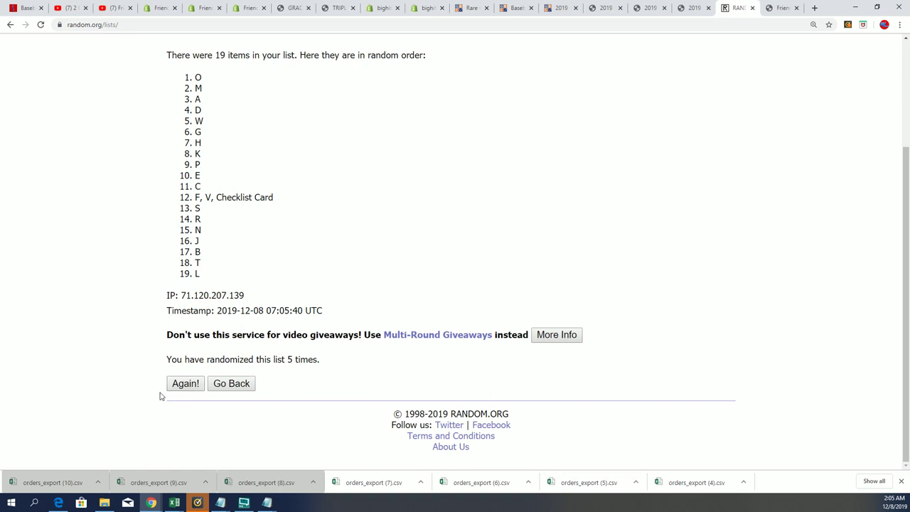
pyautogui.click(181, 385)
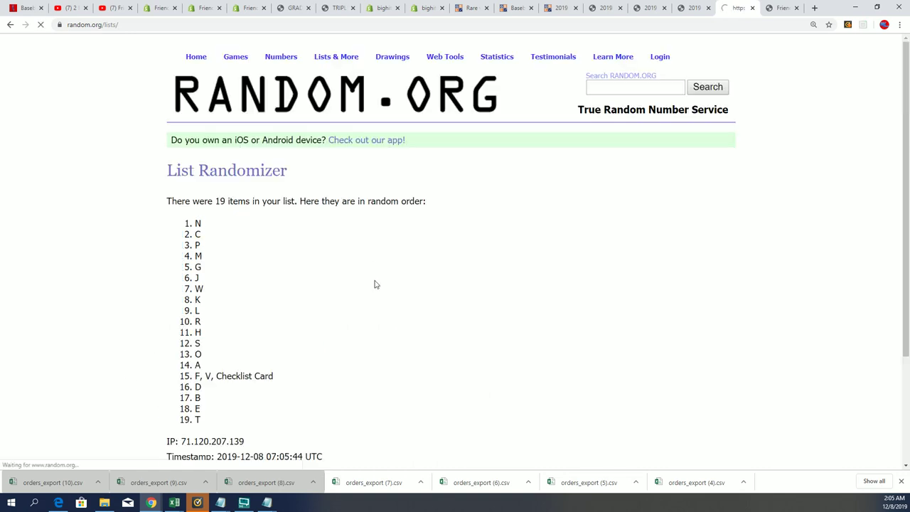
pyautogui.scroll(-3, 365, 287)
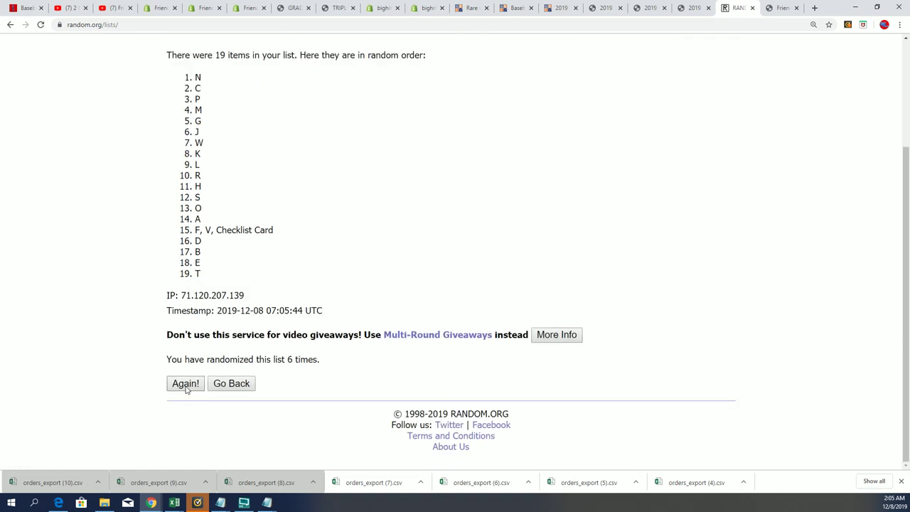
pyautogui.click(186, 386)
pyautogui.scroll(-2, 276, 180)
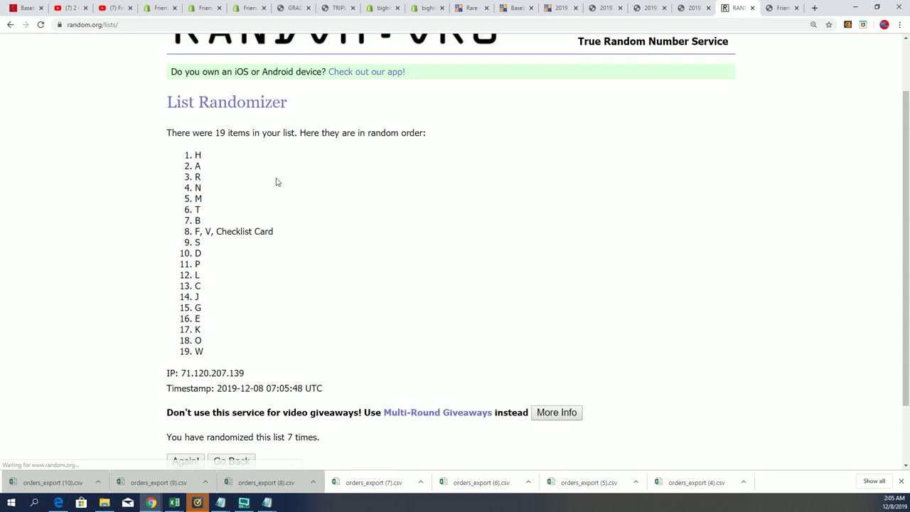
# Select and copy the final randomized letter order.
pyautogui.moveTo(194, 128)
pyautogui.mouseDown()
pyautogui.moveTo(208, 168)
pyautogui.moveTo(209, 324)
pyautogui.mouseUp()
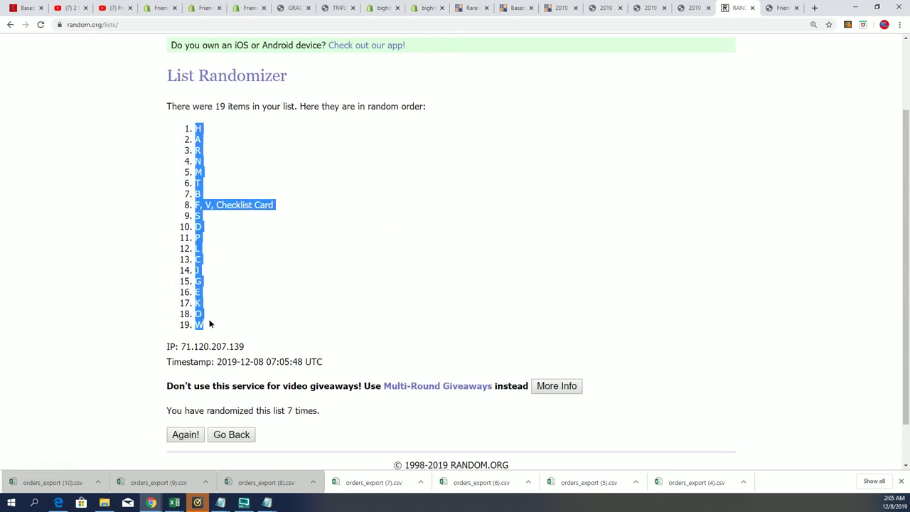
pyautogui.rightClick(219, 201)
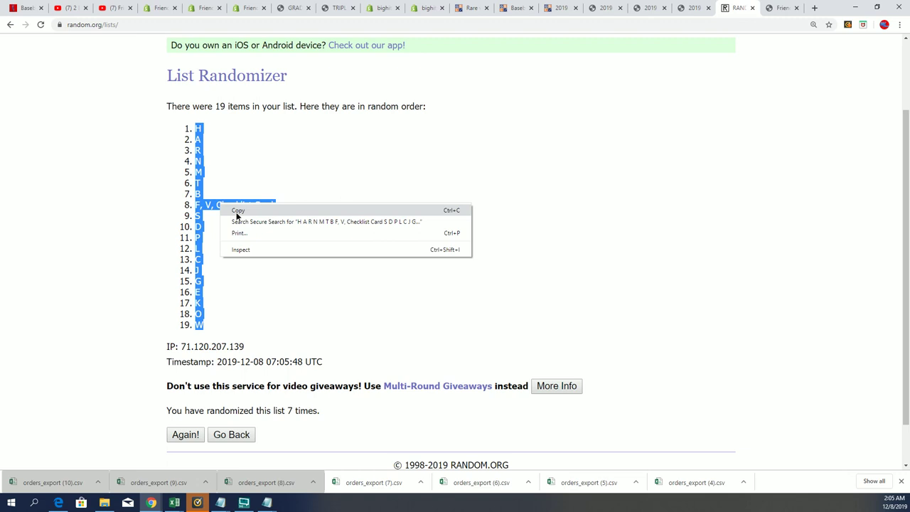
pyautogui.click(236, 211)
pyautogui.scroll(-1, 379, 317)
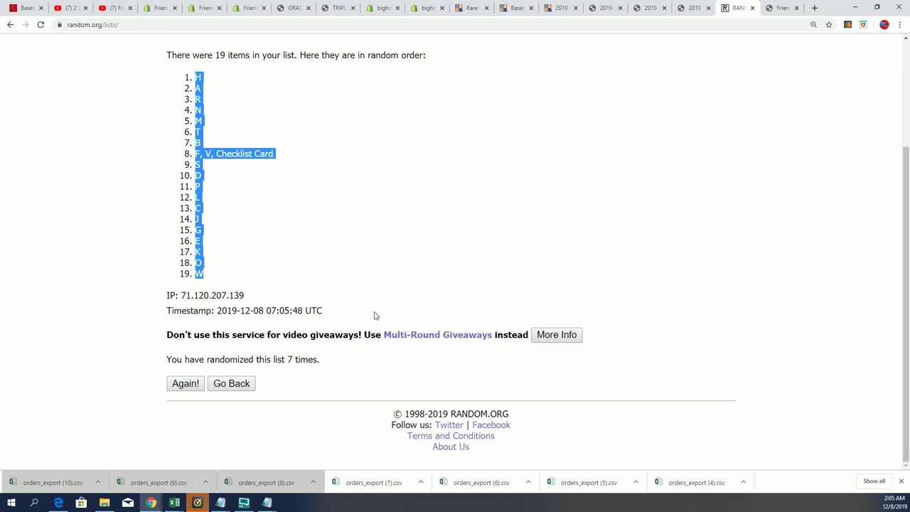
pyautogui.scroll(1, 376, 316)
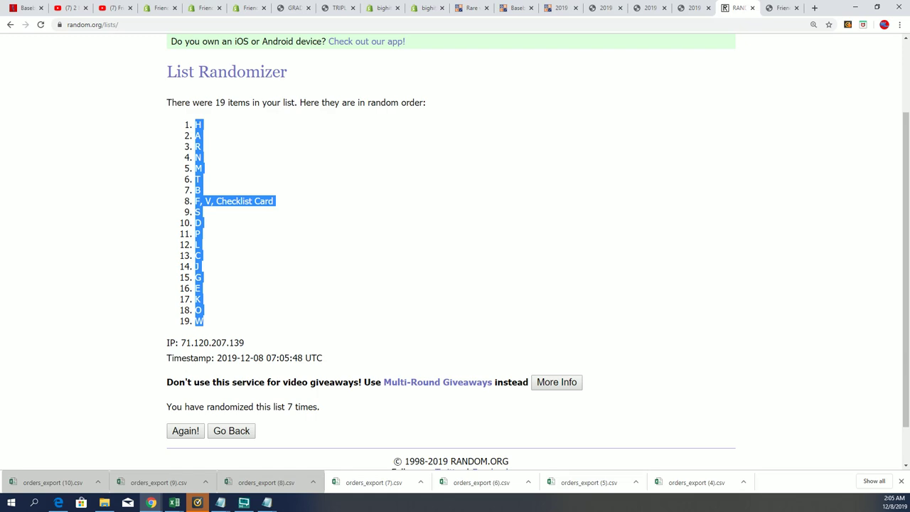
# Paste the shuffled letters into B2:B20 beside the owners using Match Destination Formatting.
pyautogui.click(174, 503)
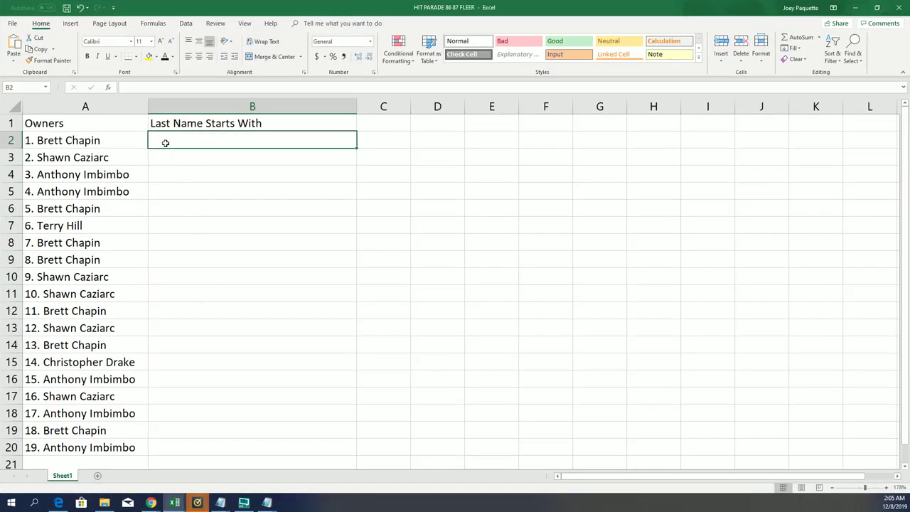
pyautogui.rightClick(161, 138)
pyautogui.click(196, 178)
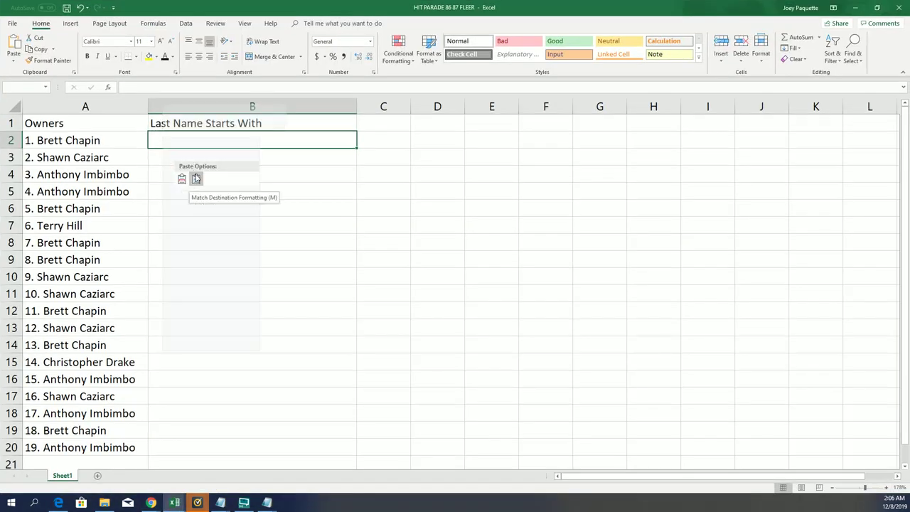
pyautogui.click(196, 178)
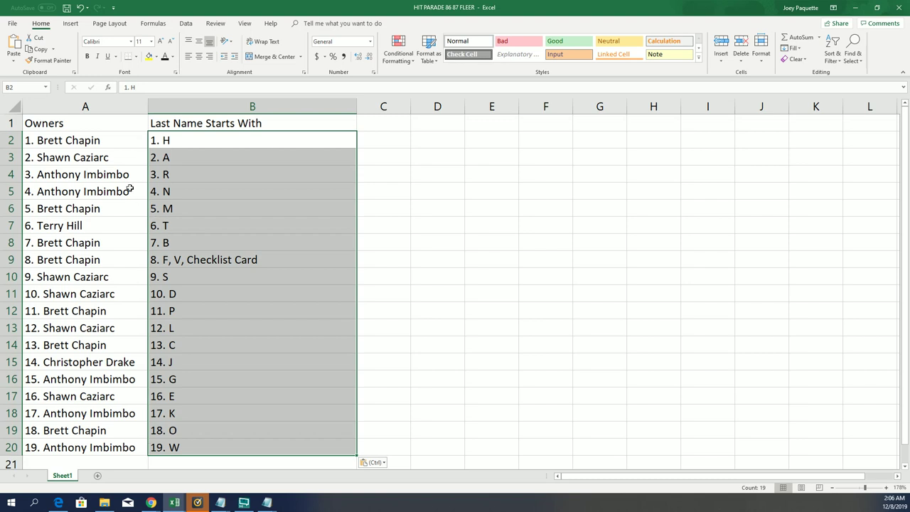
pyautogui.click(89, 145)
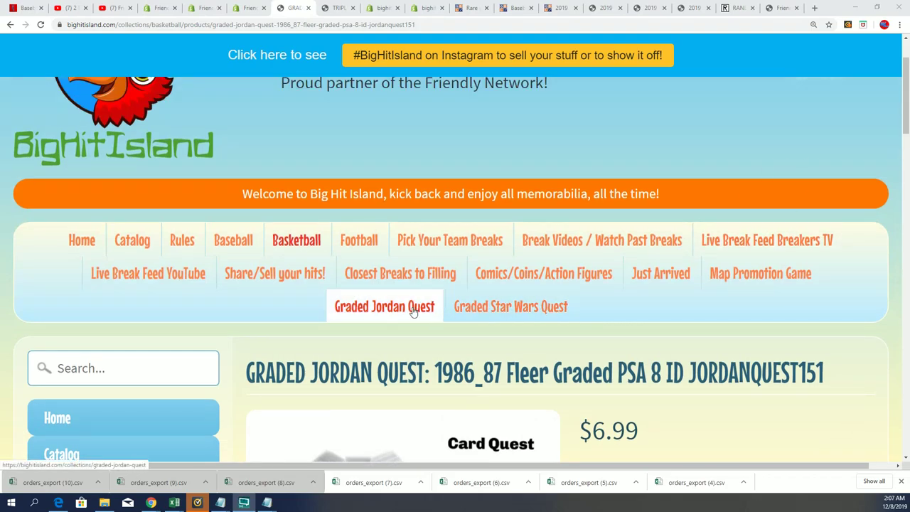
# Open the Graded Jordan Quest page and scroll through the Jordan and Curry ticket lists.
pyautogui.click(417, 308)
pyautogui.scroll(-3, 439, 327)
pyautogui.scroll(-15, 439, 327)
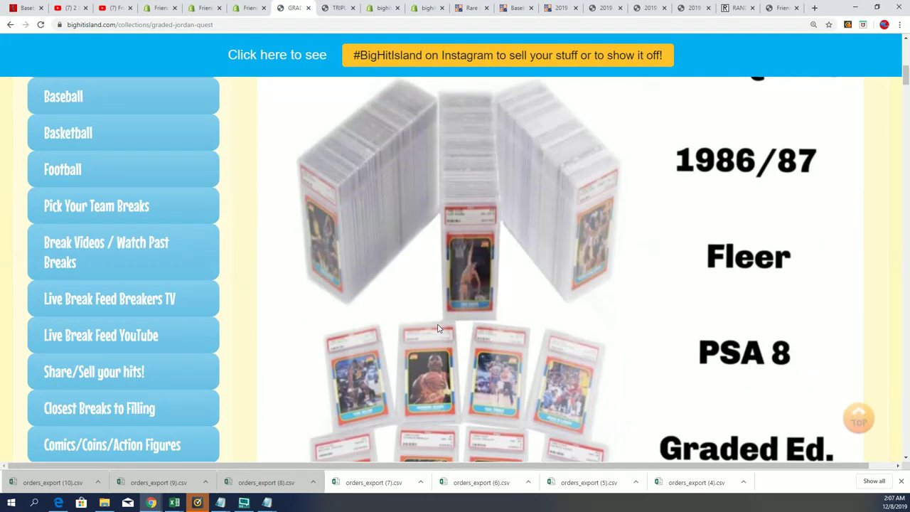
pyautogui.scroll(-10, 436, 336)
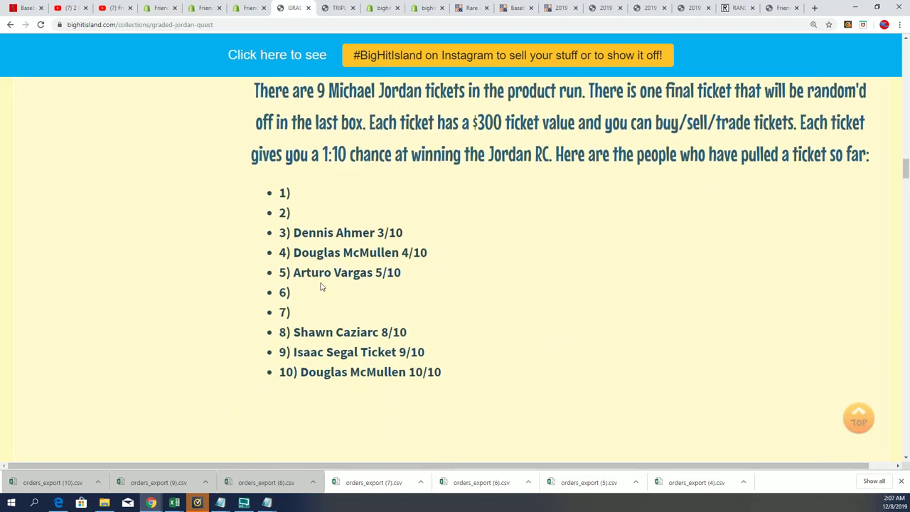
pyautogui.scroll(5, 481, 297)
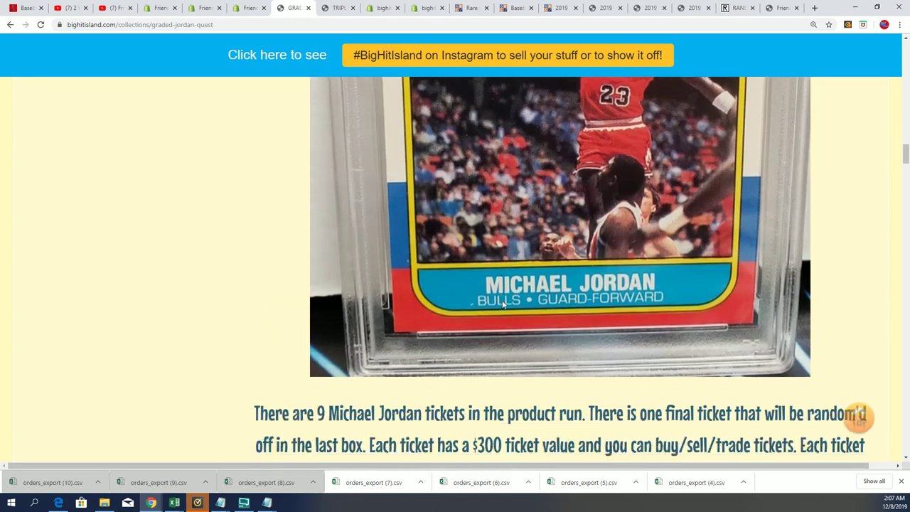
pyautogui.scroll(-4, 430, 316)
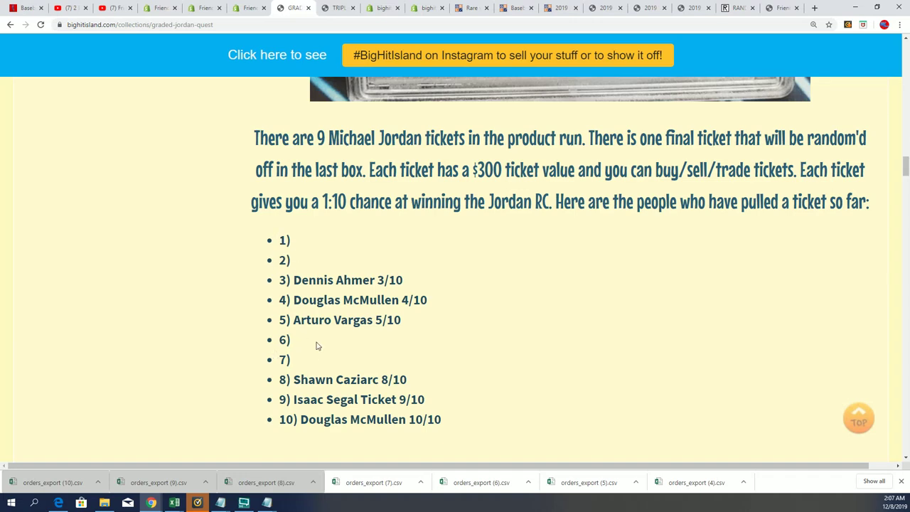
pyautogui.scroll(-12, 340, 355)
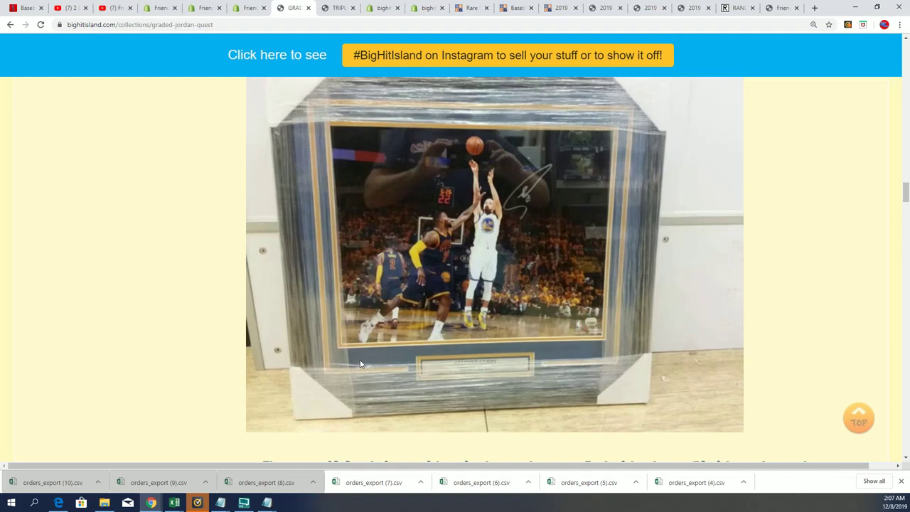
pyautogui.scroll(3, 395, 323)
pyautogui.scroll(-5, 431, 301)
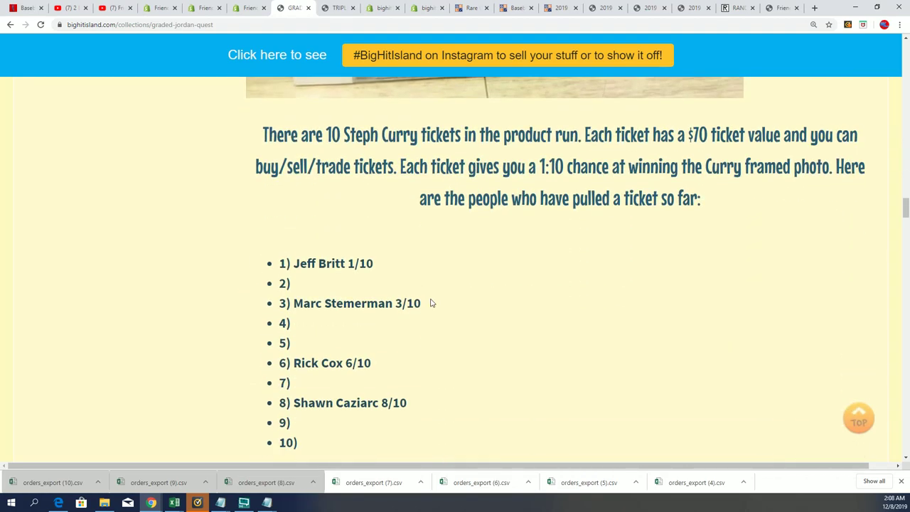
pyautogui.scroll(-10, 354, 299)
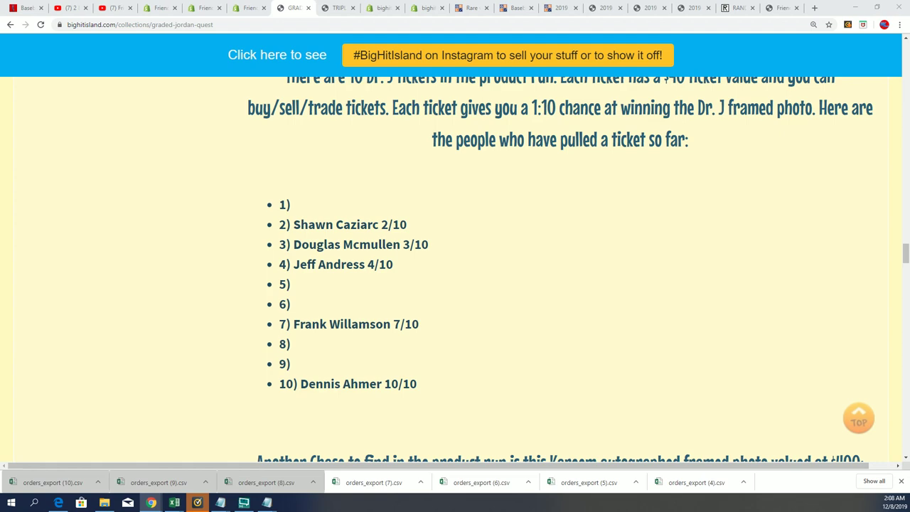
# Briefly bring up the Excel owners workbook, then minimize it to return to the Dr. J list.
pyautogui.hotkey('alt', 'Tab')
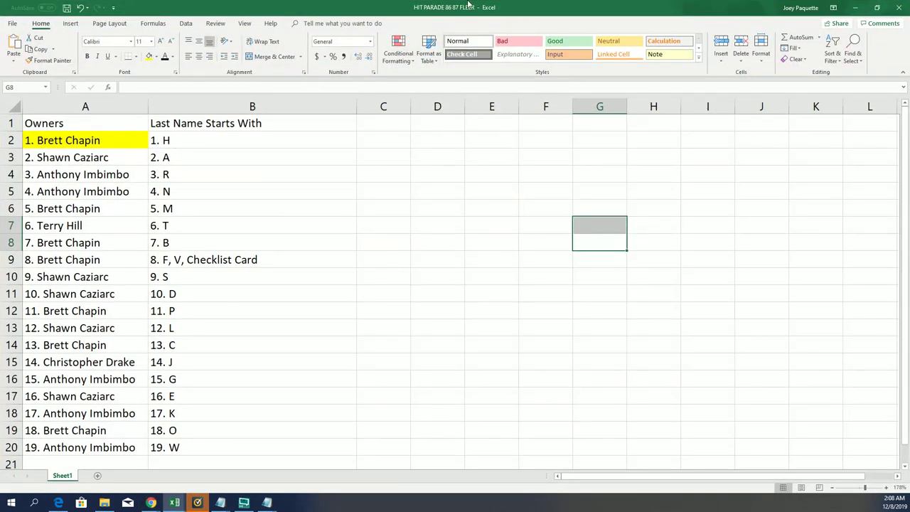
pyautogui.moveTo(523, 8)
pyautogui.mouseDown()
pyautogui.moveTo(525, 318)
pyautogui.moveTo(387, 361)
pyautogui.moveTo(351, 308)
pyautogui.mouseUp()
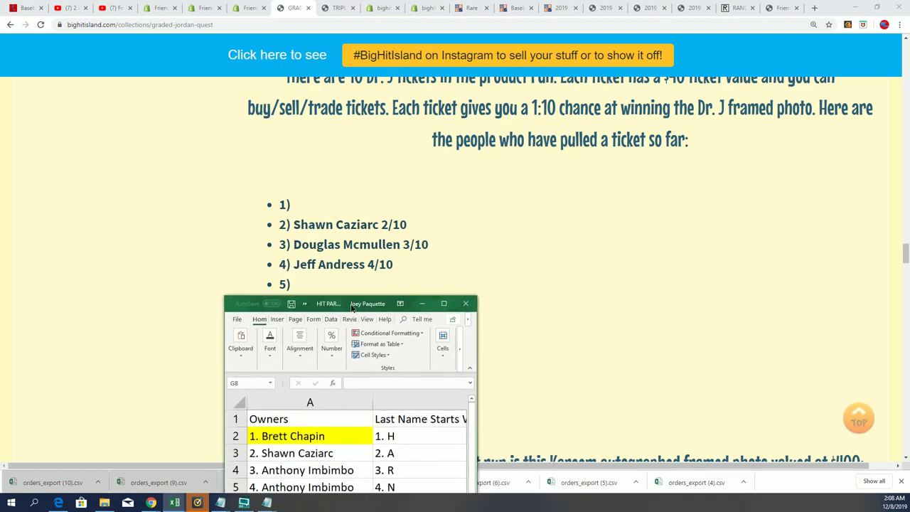
pyautogui.click(422, 303)
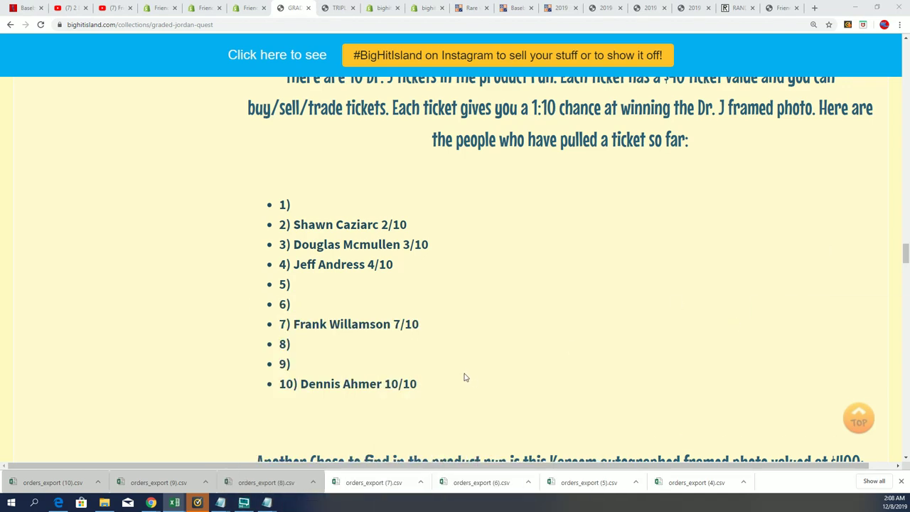
# Scroll back up the quest page to the Jordan Rookie Chase showcase beside the newsletter sidebar.
pyautogui.scroll(9, 464, 378)
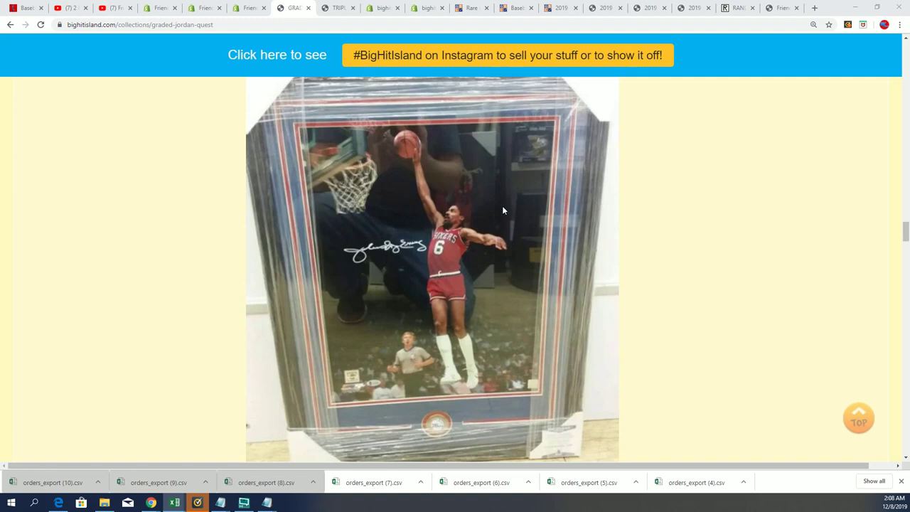
pyautogui.scroll(-1, 441, 426)
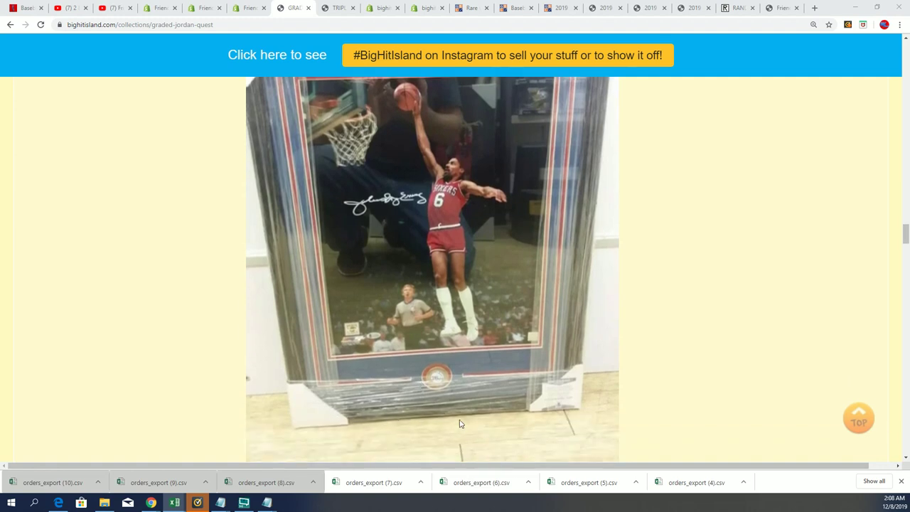
pyautogui.scroll(-10, 679, 294)
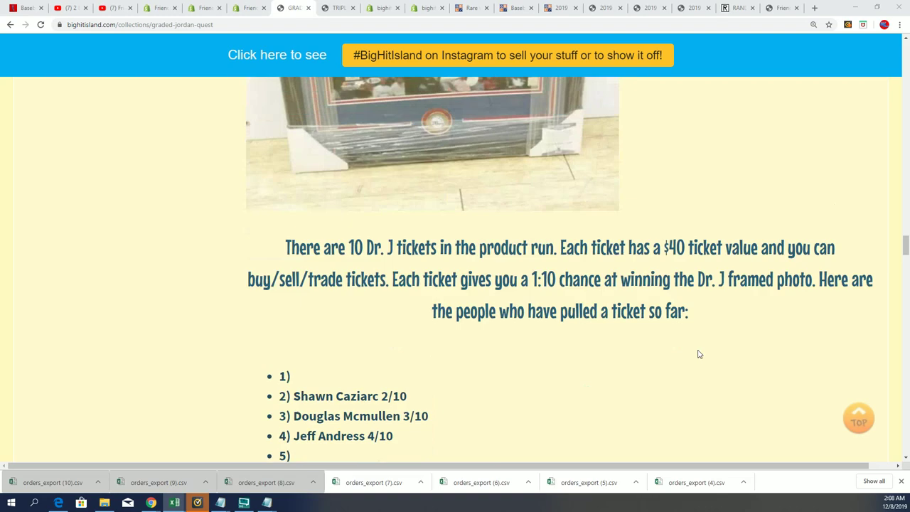
pyautogui.moveTo(905, 264)
pyautogui.mouseDown()
pyautogui.moveTo(904, 406)
pyautogui.moveTo(867, 224)
pyautogui.moveTo(855, 74)
pyautogui.moveTo(857, 123)
pyautogui.mouseUp()
pyautogui.scroll(3, 856, 75)
pyautogui.scroll(-5, 858, 80)
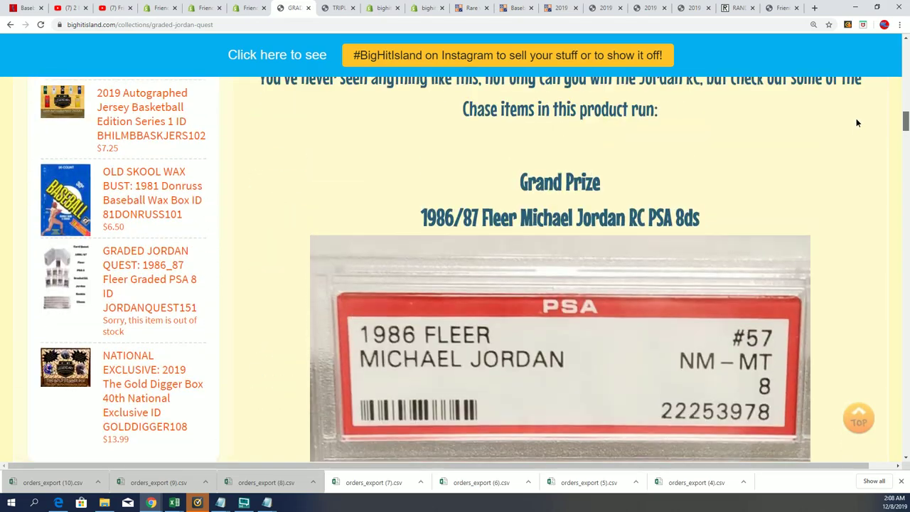
pyautogui.scroll(-2, 857, 123)
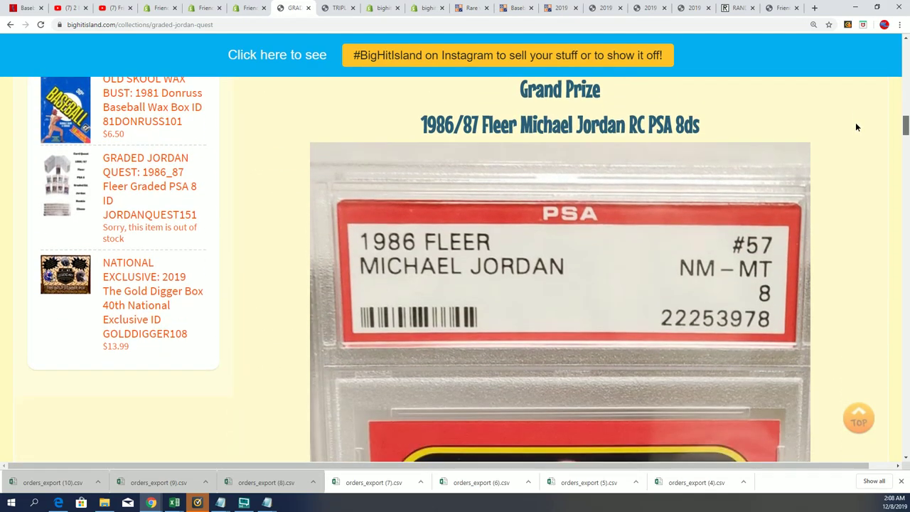
pyautogui.moveTo(857, 125)
pyautogui.mouseDown()
pyautogui.moveTo(855, 303)
pyautogui.moveTo(827, 97)
pyautogui.moveTo(856, 140)
pyautogui.moveTo(882, 138)
pyautogui.moveTo(887, 98)
pyautogui.mouseUp()
pyautogui.scroll(-1, 852, 253)
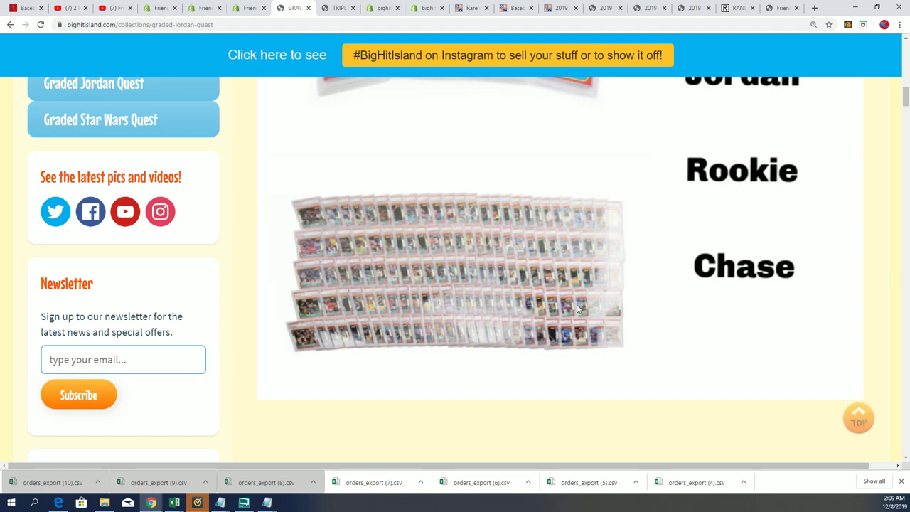
# Scroll past the Jordan and Curry sections to show Dr. J ticket slots 1 through 10.
pyautogui.scroll(-15, 417, 346)
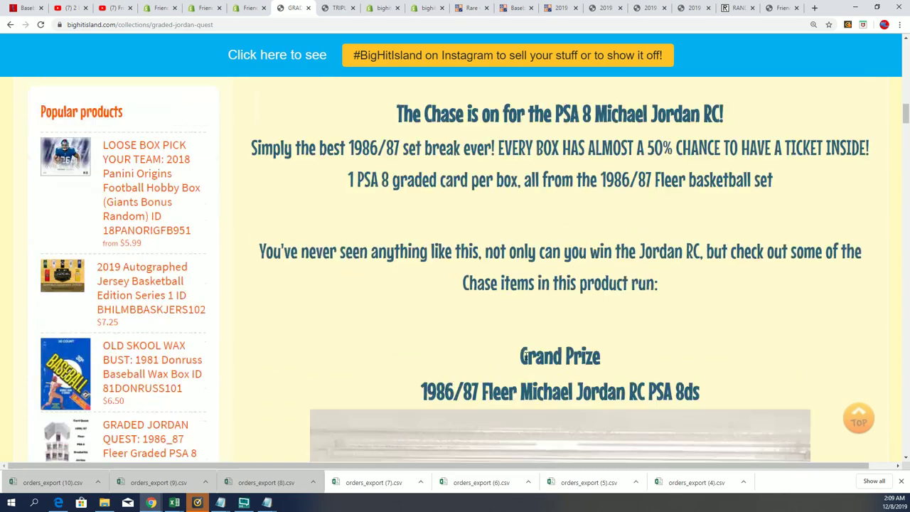
pyautogui.scroll(-20, 522, 363)
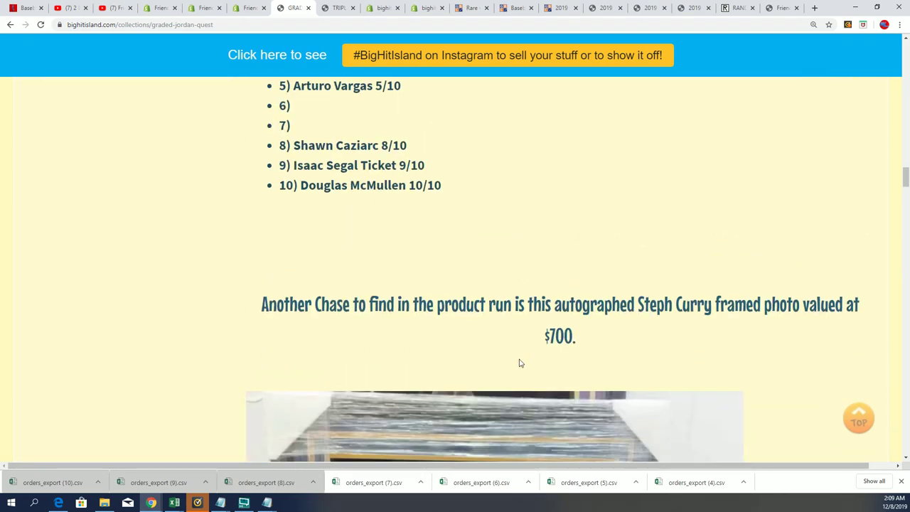
pyautogui.scroll(-15, 514, 362)
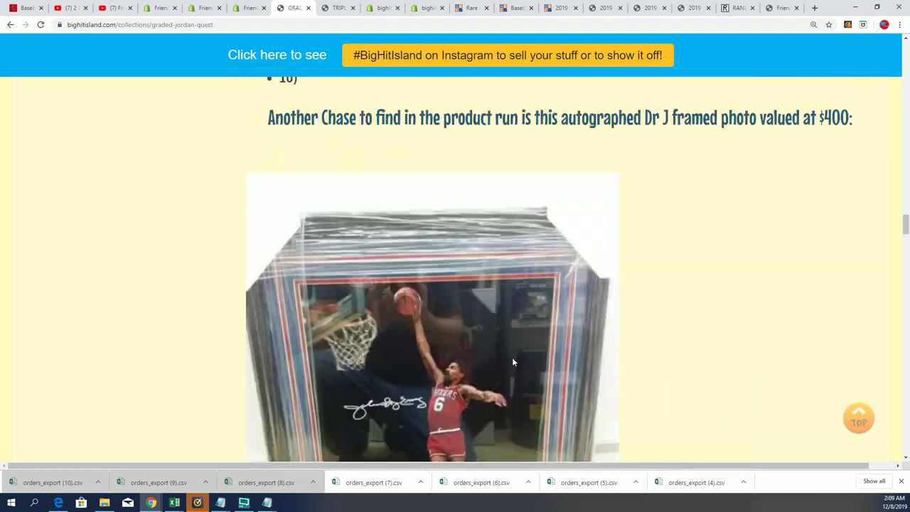
pyautogui.scroll(-3, 512, 362)
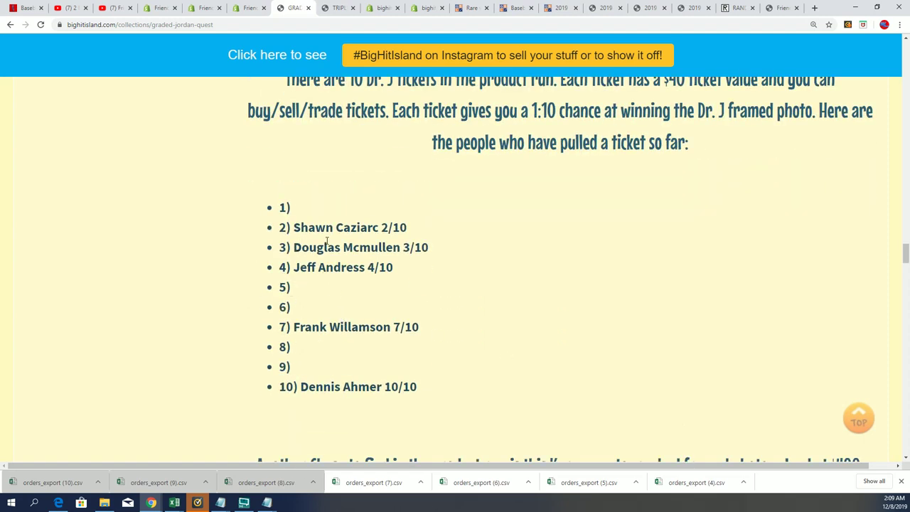
pyautogui.scroll(7, 446, 284)
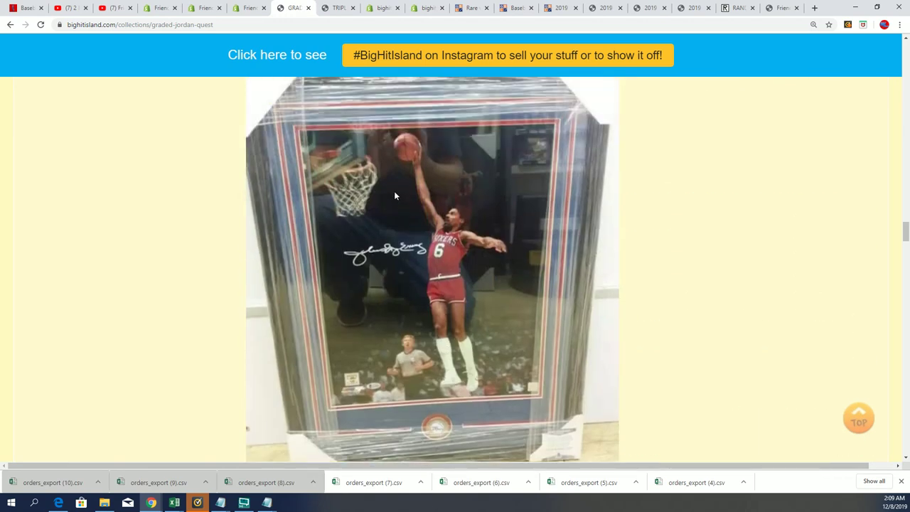
pyautogui.scroll(-4, 536, 265)
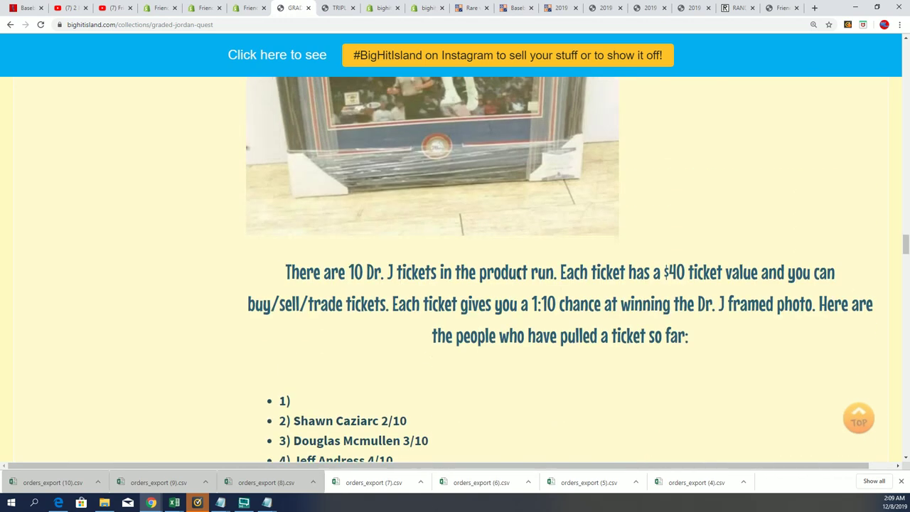
pyautogui.scroll(-2, 533, 266)
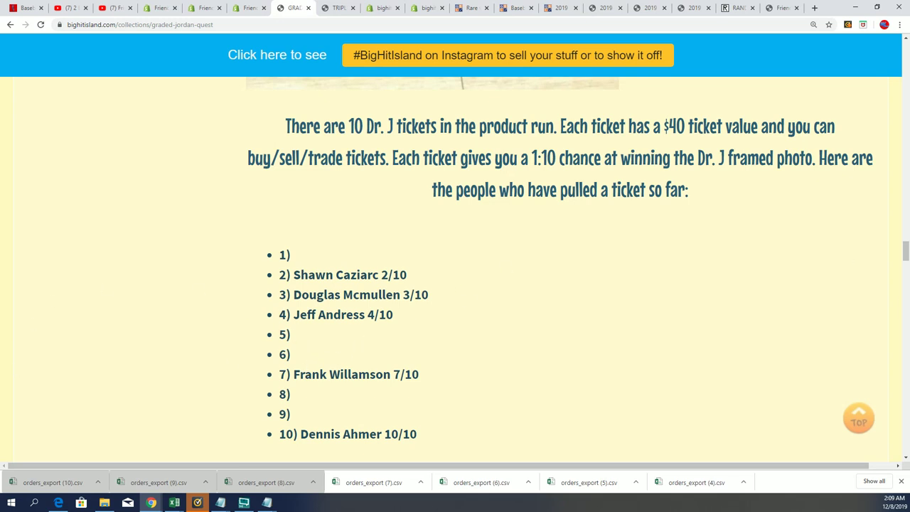
# Highlight the empty slot 6 and slot 7 lines of the current ticket list.
pyautogui.moveTo(279, 354); pyautogui.dragTo(360, 368)
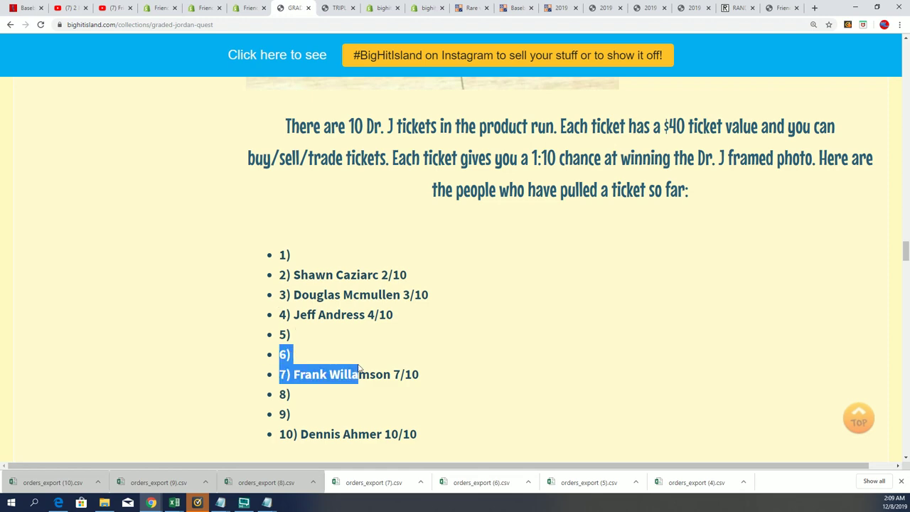
pyautogui.scroll(5, 340, 267)
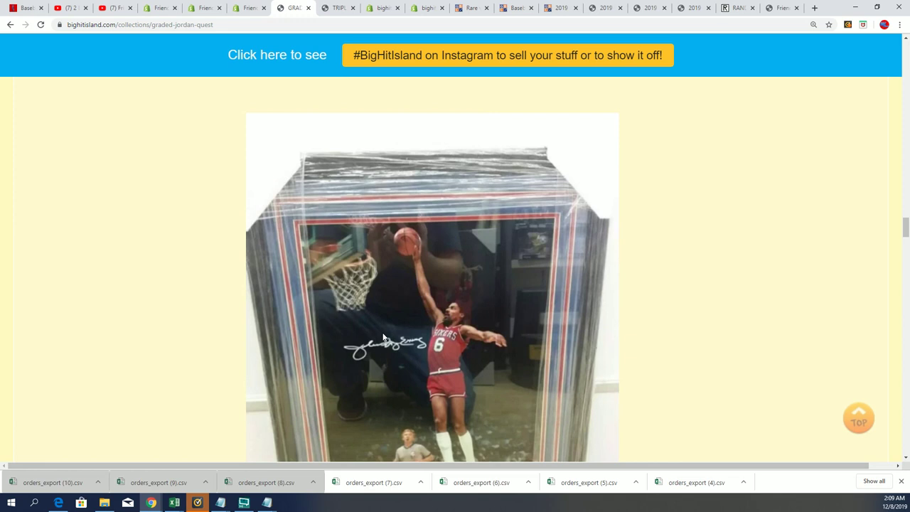
pyautogui.scroll(-1, 350, 296)
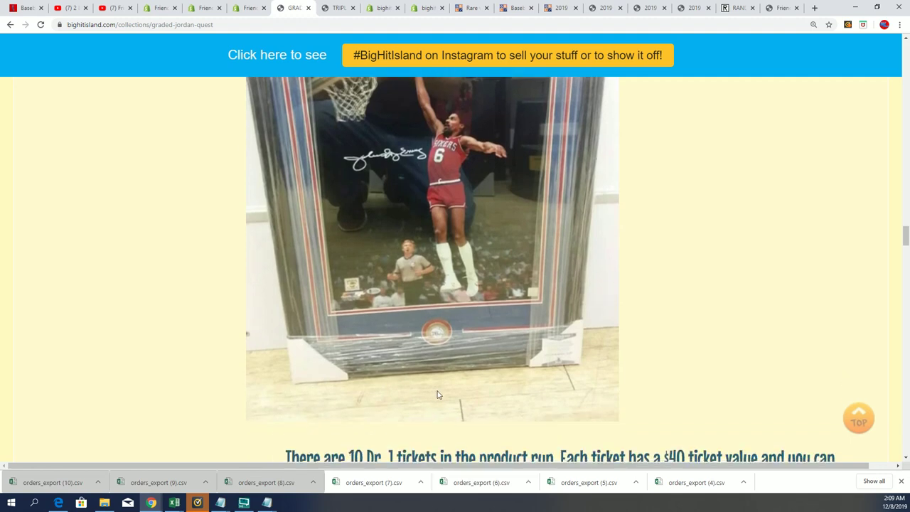
# Scroll past the Kareem and Magic photos to the Magic list: 10 tickets at $30, slots 3, 6, 7 taken.
pyautogui.scroll(-1, 435, 366)
pyautogui.scroll(-12, 322, 205)
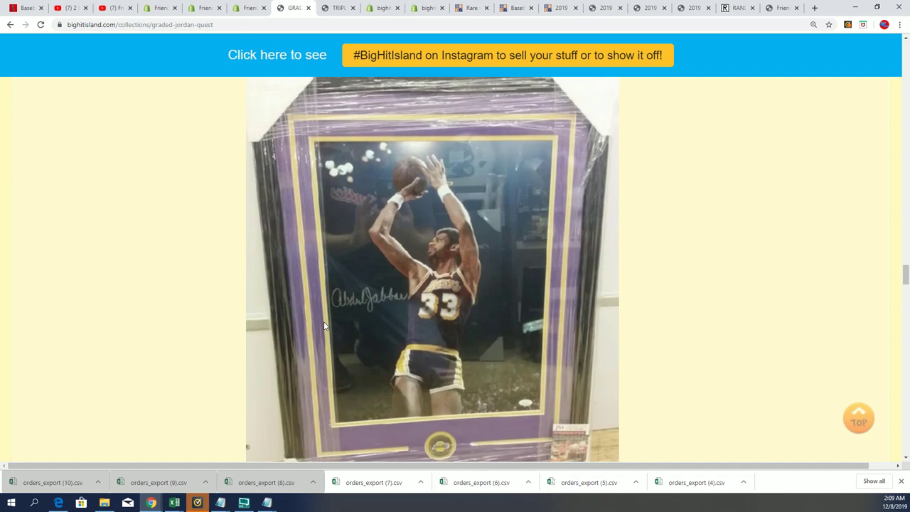
pyautogui.scroll(-10, 324, 326)
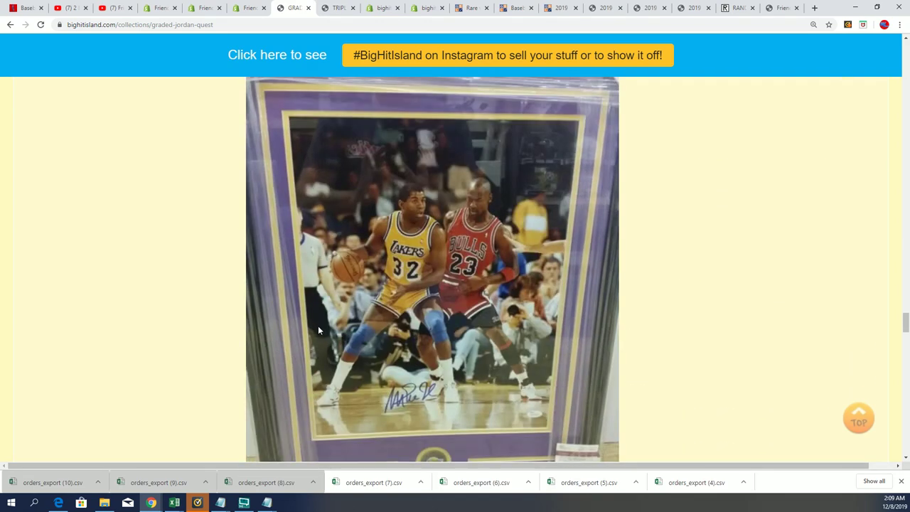
pyautogui.scroll(-3, 571, 204)
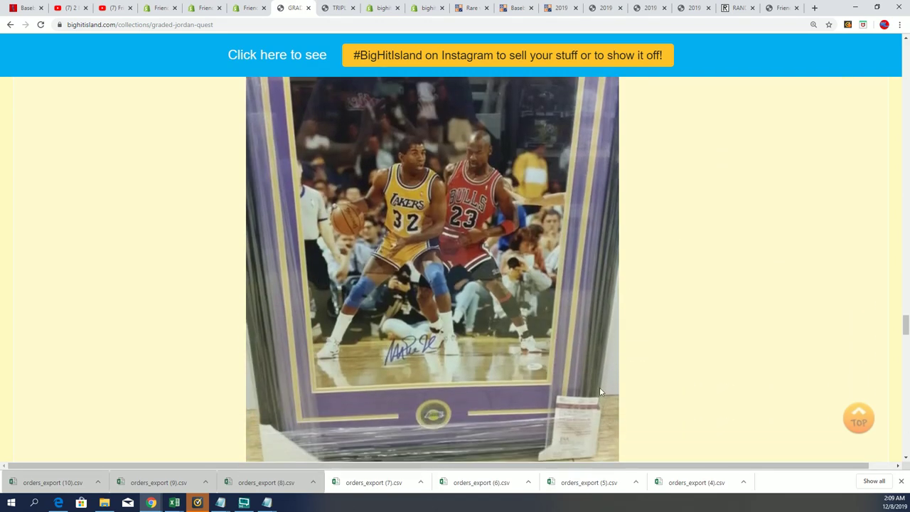
pyautogui.scroll(2, 567, 357)
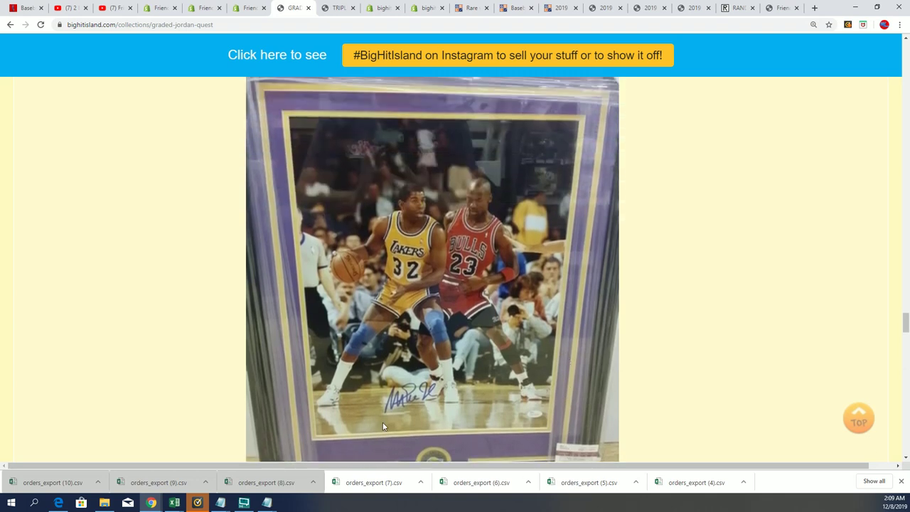
pyautogui.scroll(-5, 427, 407)
pyautogui.scroll(-3, 422, 411)
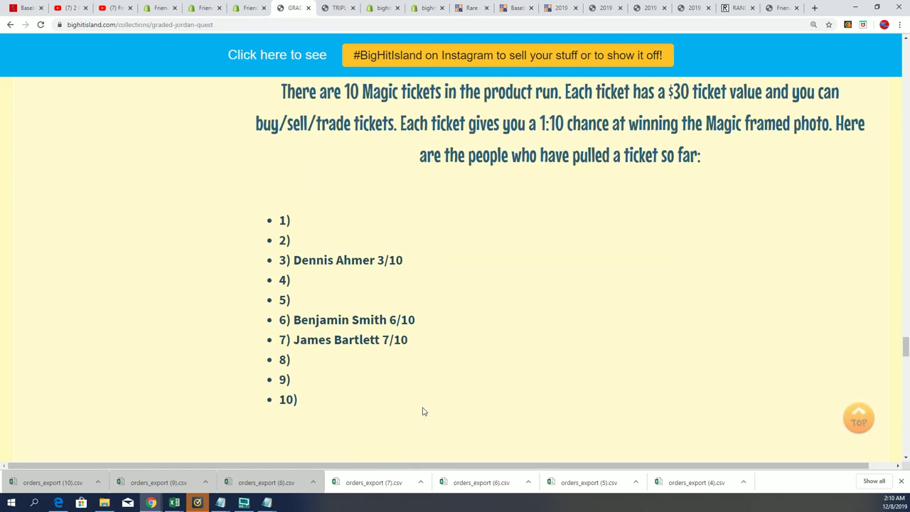